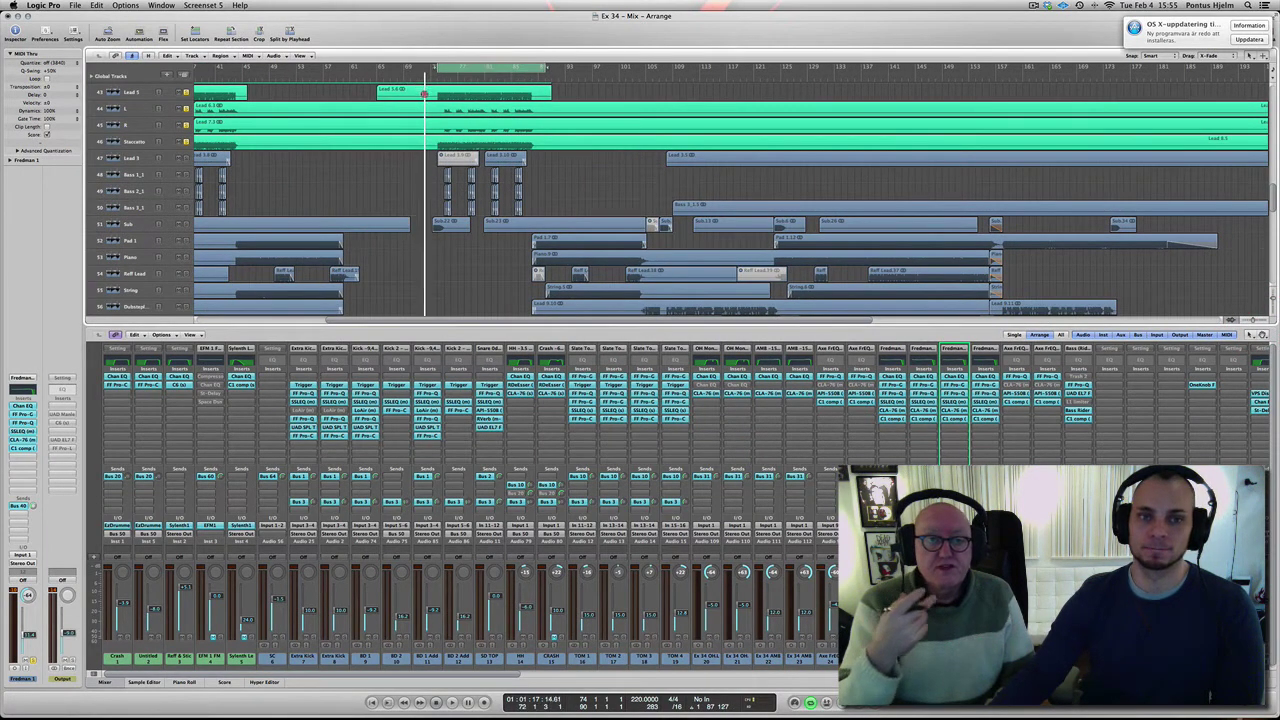
{"action": "scroll", "coordinate": [427, 82], "scroll_direction": "up", "scroll_amount": 1}
{"action": "left_click", "coordinate": [423, 100]}
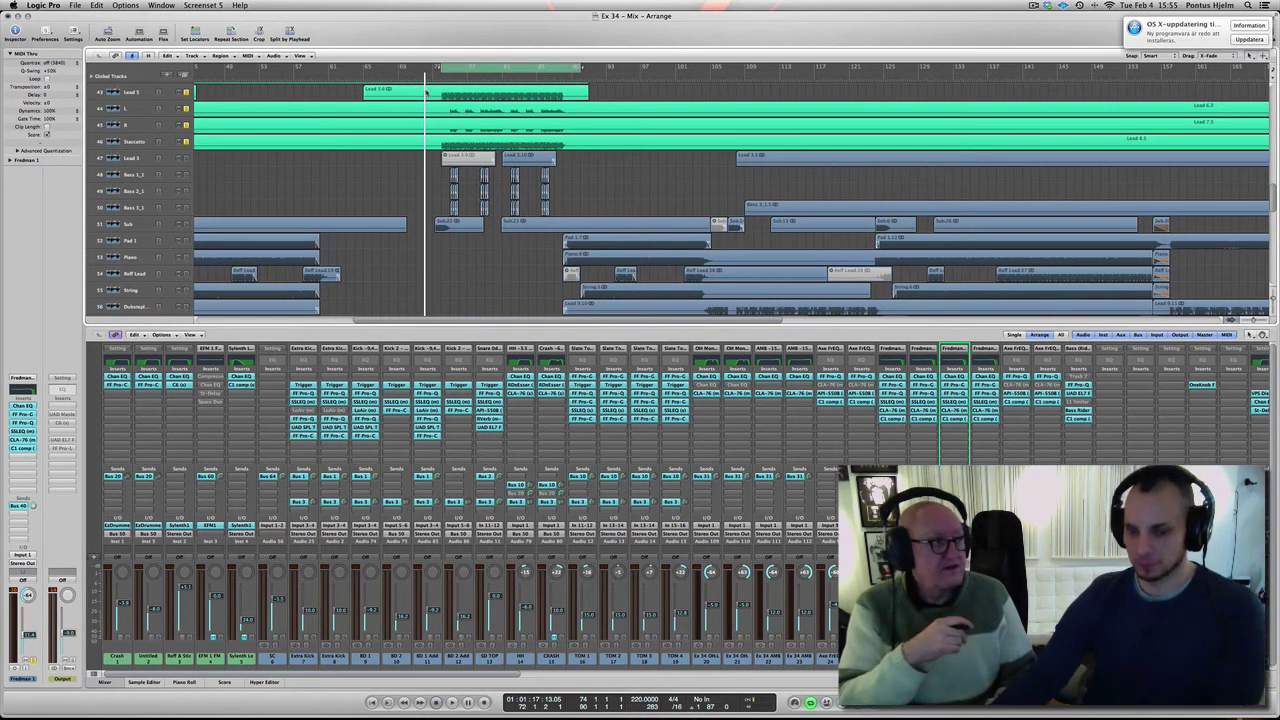
{"action": "left_click", "coordinate": [585, 185]}
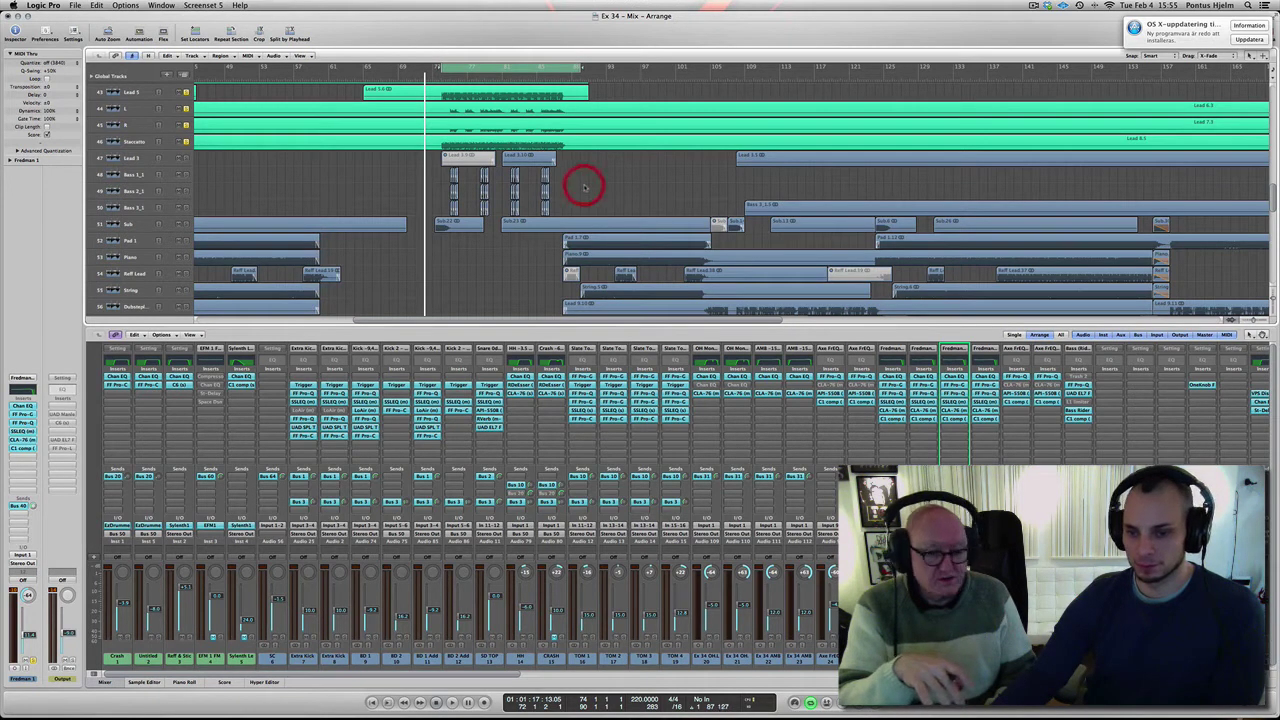
{"action": "scroll", "coordinate": [585, 172], "scroll_direction": "right", "scroll_amount": 1}
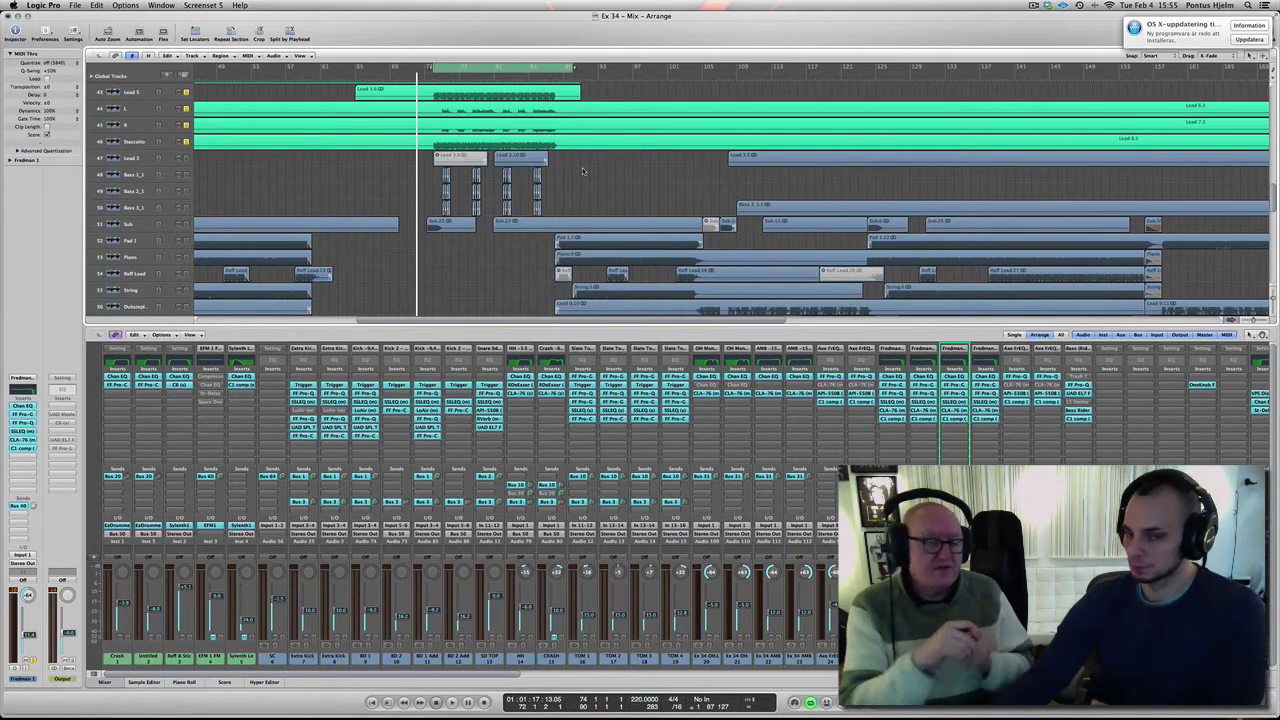
{"action": "left_click", "coordinate": [578, 173]}
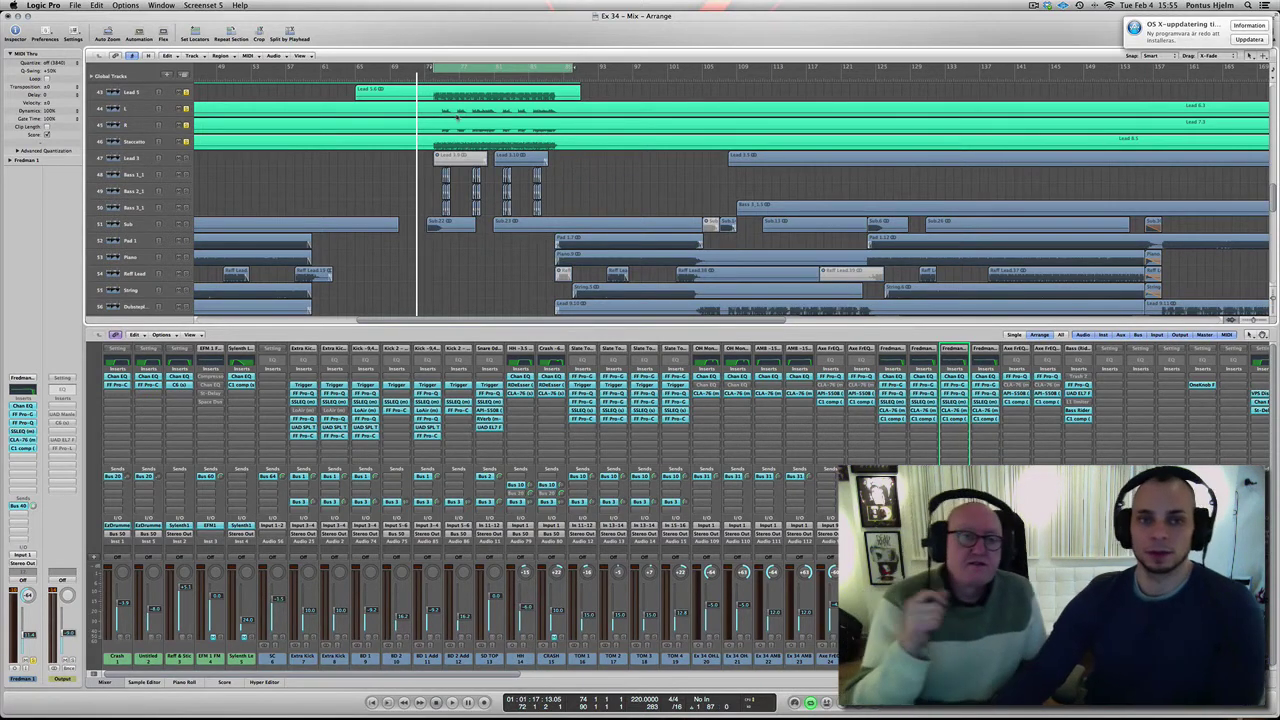
Examine the arrangement from the guitar and Bass POD tracks down to the lead tracks, back to the start of the song
{"action": "key", "text": "super+Right"}
{"action": "left_click", "coordinate": [388, 103]}
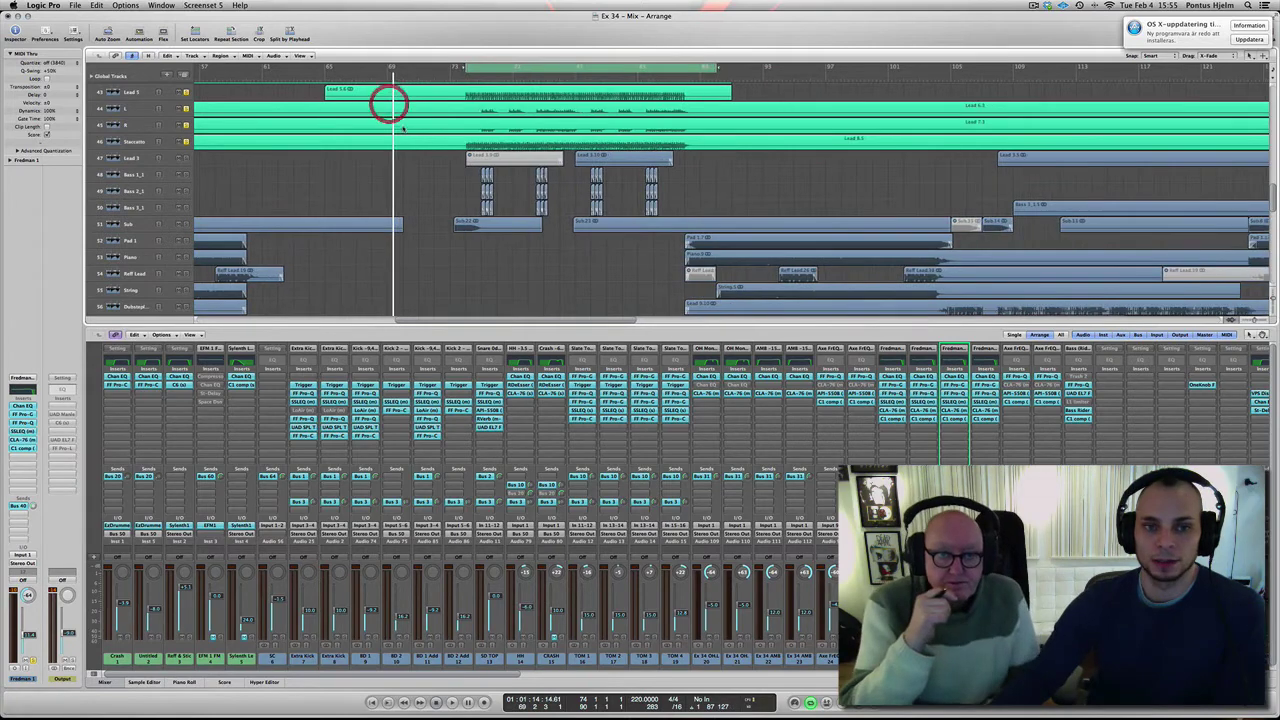
{"action": "scroll", "coordinate": [404, 130], "scroll_direction": "up", "scroll_amount": 6}
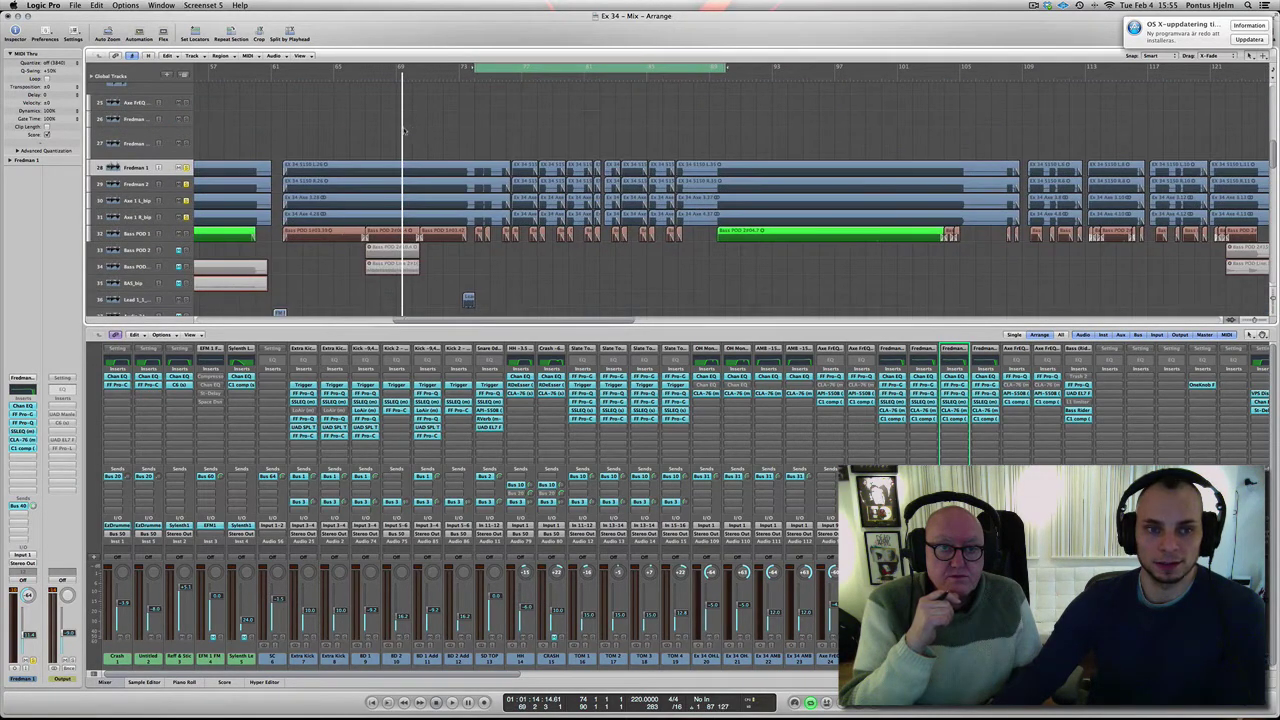
{"action": "scroll", "coordinate": [403, 130], "scroll_direction": "down", "scroll_amount": 2}
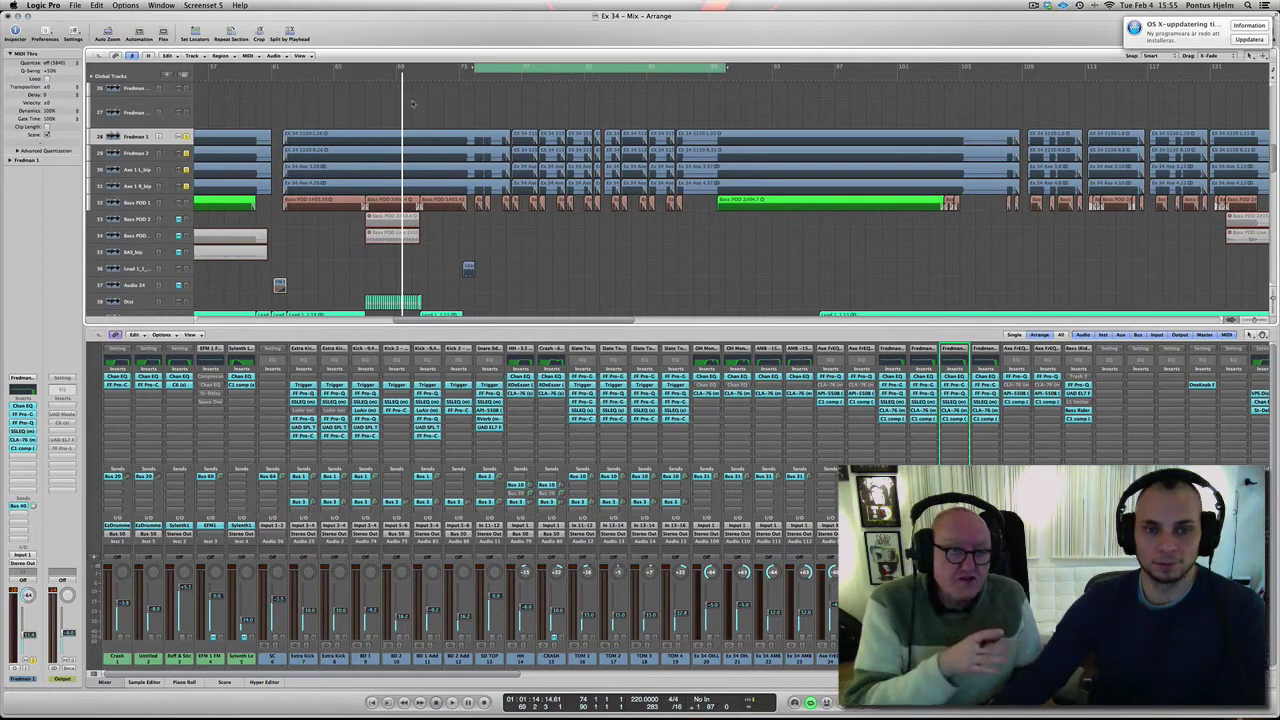
{"action": "scroll", "coordinate": [291, 83], "scroll_direction": "down", "scroll_amount": 6}
{"action": "scroll", "coordinate": [414, 104], "scroll_direction": "left", "scroll_amount": 5}
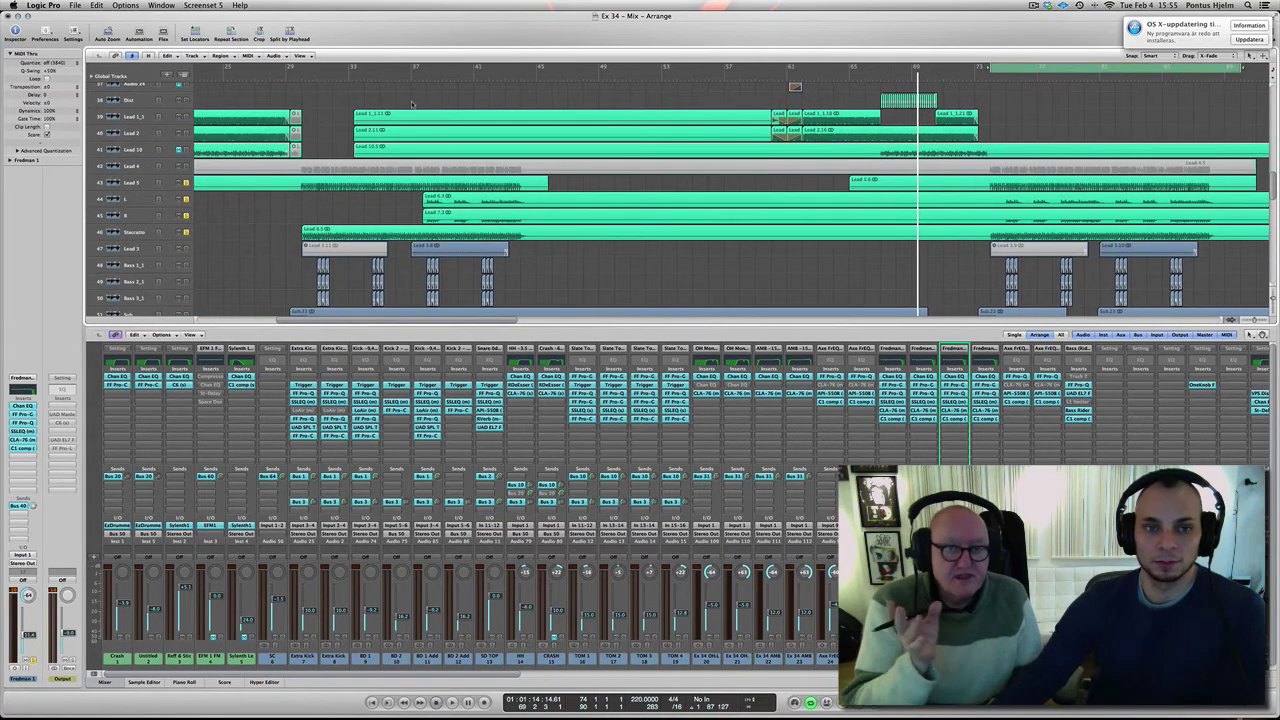
{"action": "scroll", "coordinate": [414, 104], "scroll_direction": "left", "scroll_amount": 5}
{"action": "scroll", "coordinate": [440, 90], "scroll_direction": "up", "scroll_amount": 5}
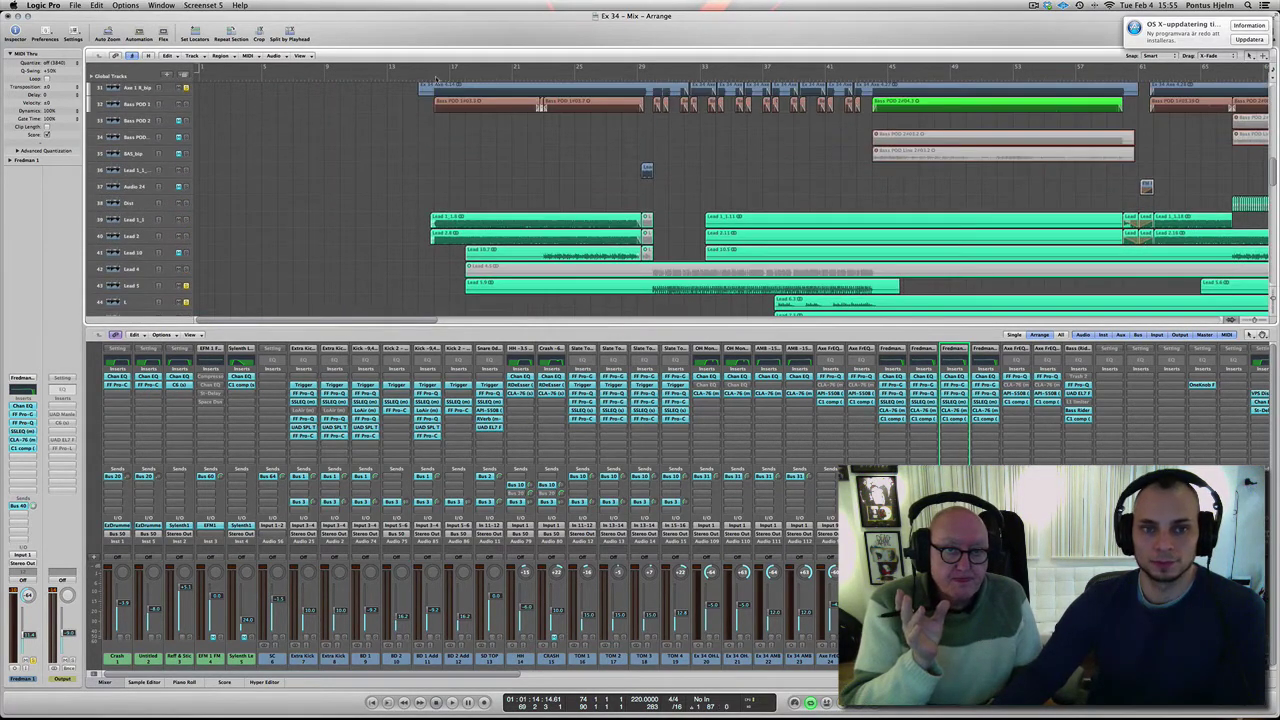
Play the song from bar 15, where its first regions begin, and stop after a few bars
{"action": "left_click", "coordinate": [430, 79]}
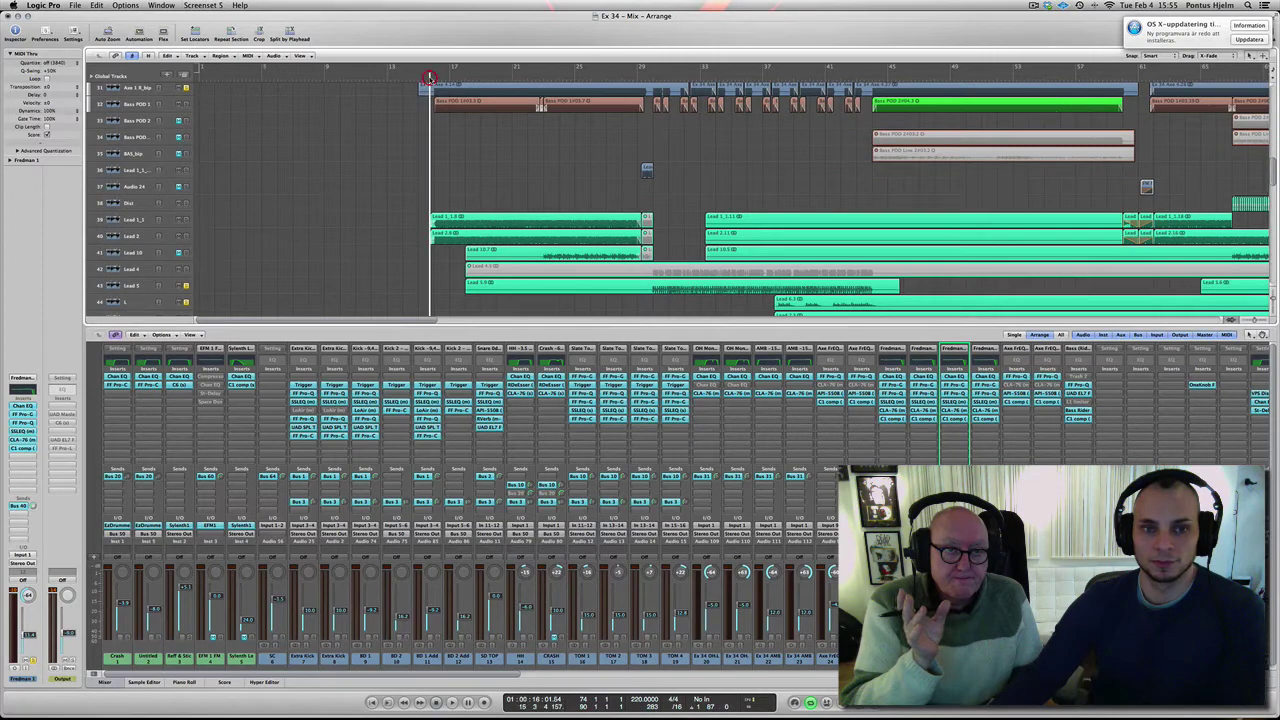
{"action": "left_click", "coordinate": [522, 140]}
{"action": "scroll", "coordinate": [522, 140], "scroll_direction": "right", "scroll_amount": 5}
{"action": "scroll", "coordinate": [522, 140], "scroll_direction": "down", "scroll_amount": 4}
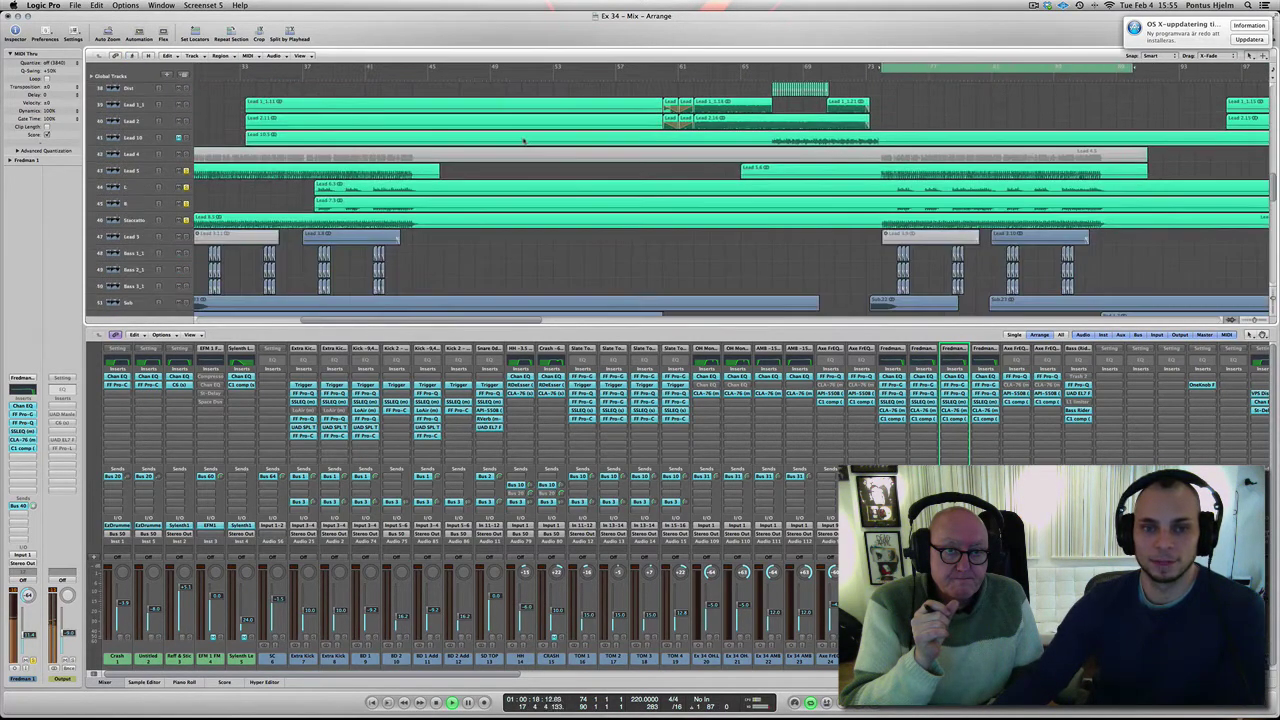
{"action": "scroll", "coordinate": [522, 140], "scroll_direction": "left", "scroll_amount": 2}
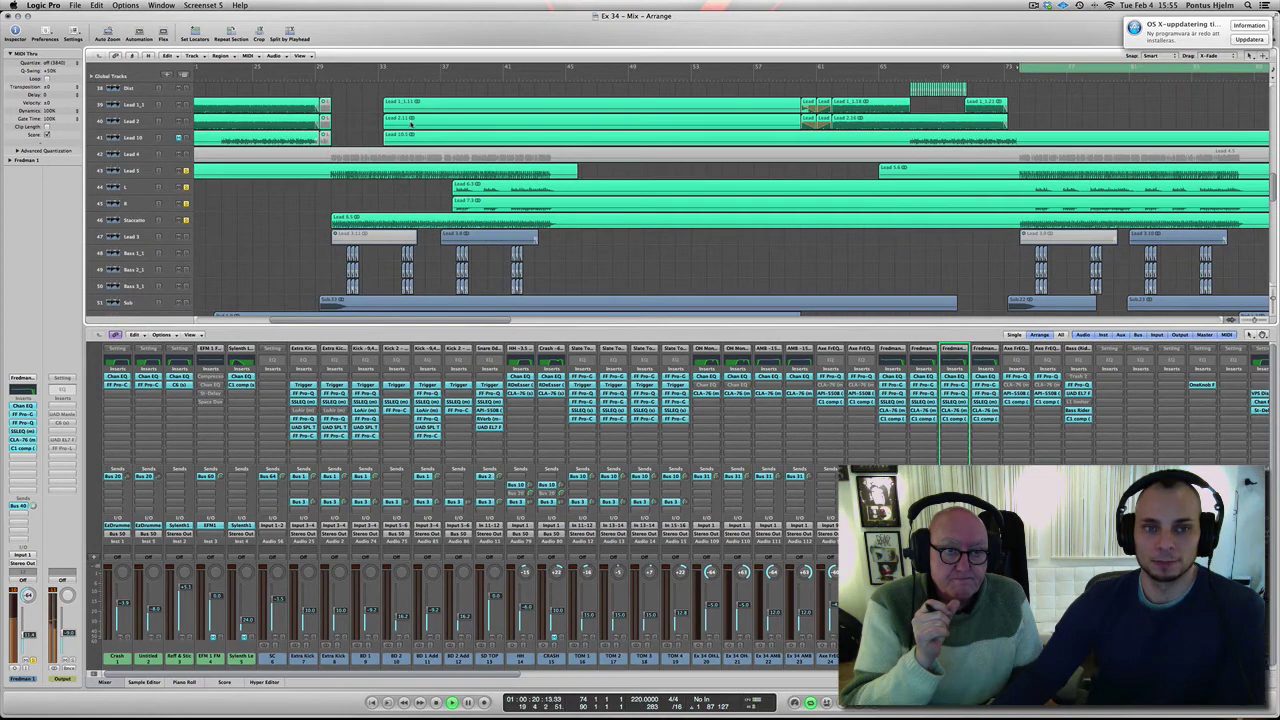
{"action": "key", "text": "space"}
Extend the cycle range around the second block of lead regions so it runs from bar 72 to about bar 91
{"action": "scroll", "coordinate": [380, 121], "scroll_direction": "left", "scroll_amount": 4}
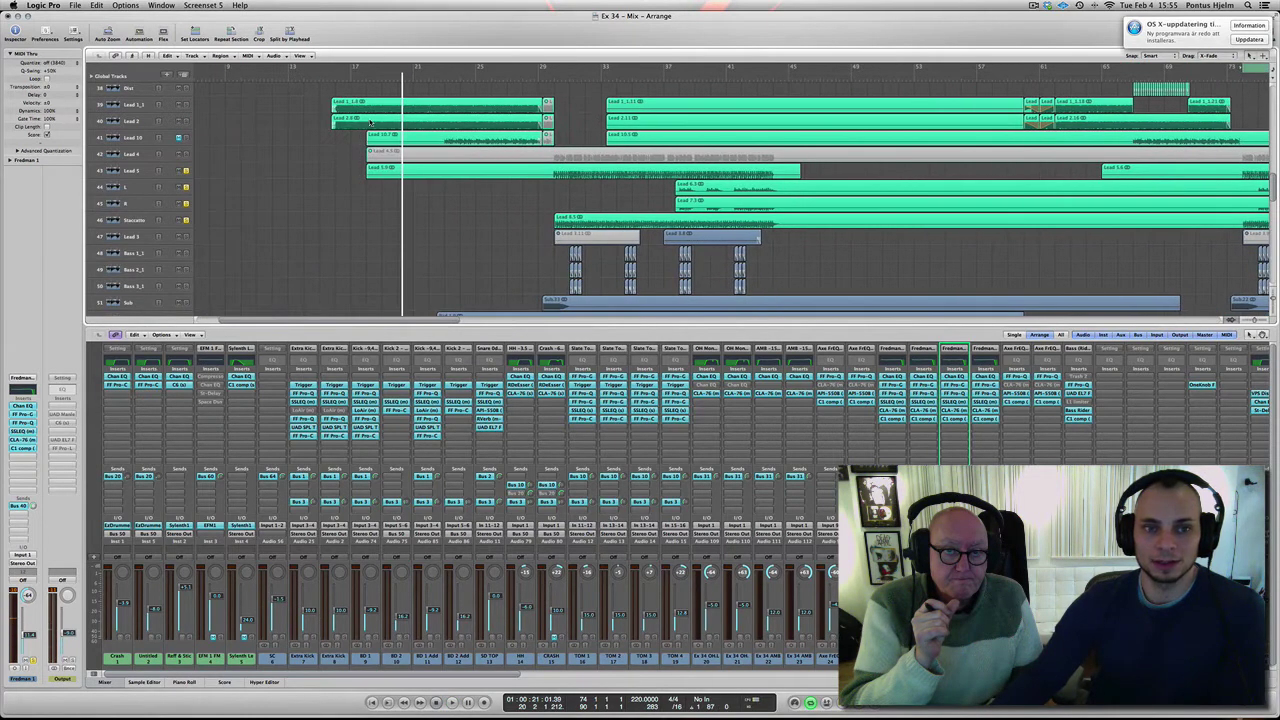
{"action": "scroll", "coordinate": [370, 121], "scroll_direction": "right", "scroll_amount": 2}
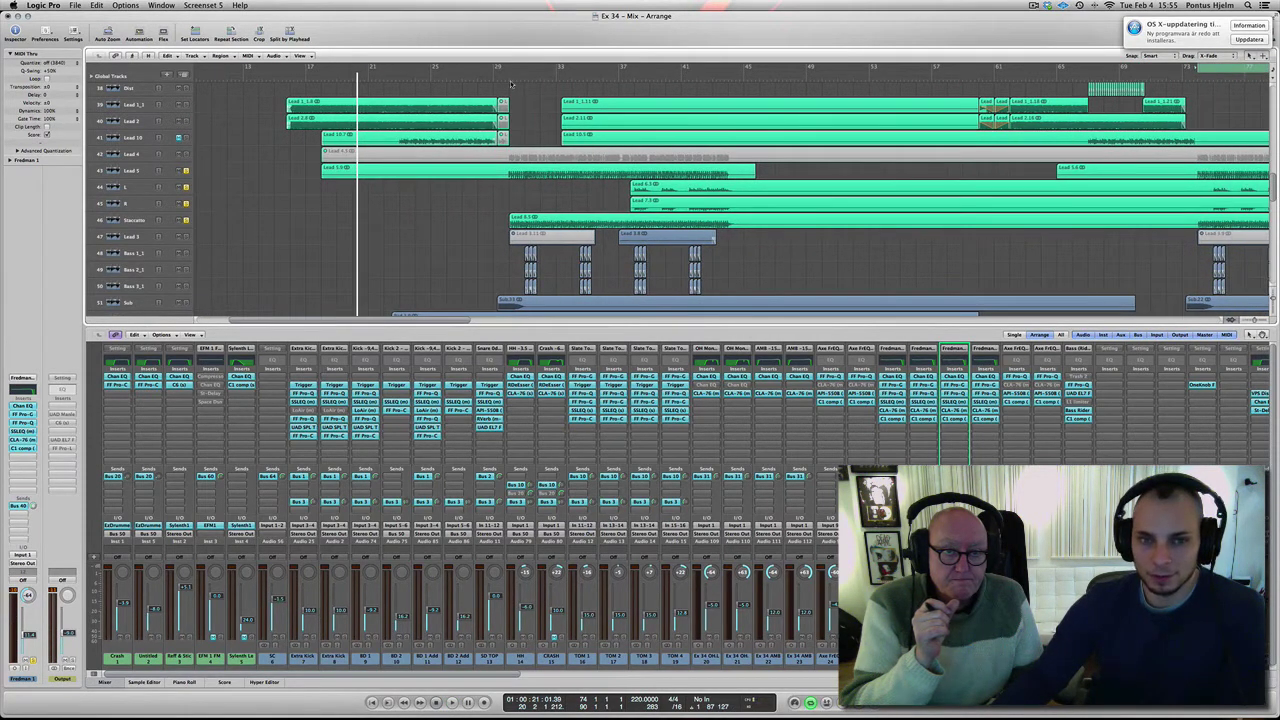
{"action": "left_click", "coordinate": [534, 99]}
{"action": "scroll", "coordinate": [534, 101], "scroll_direction": "right", "scroll_amount": 5}
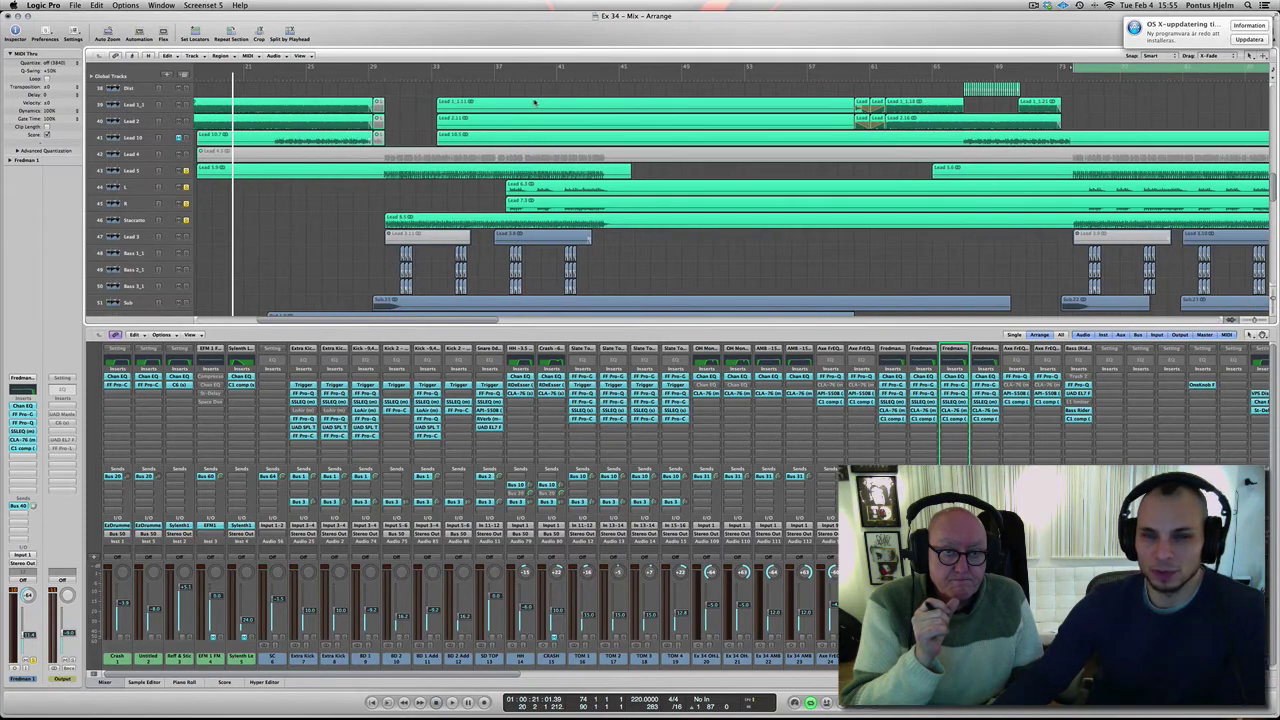
{"action": "scroll", "coordinate": [534, 101], "scroll_direction": "right", "scroll_amount": 10}
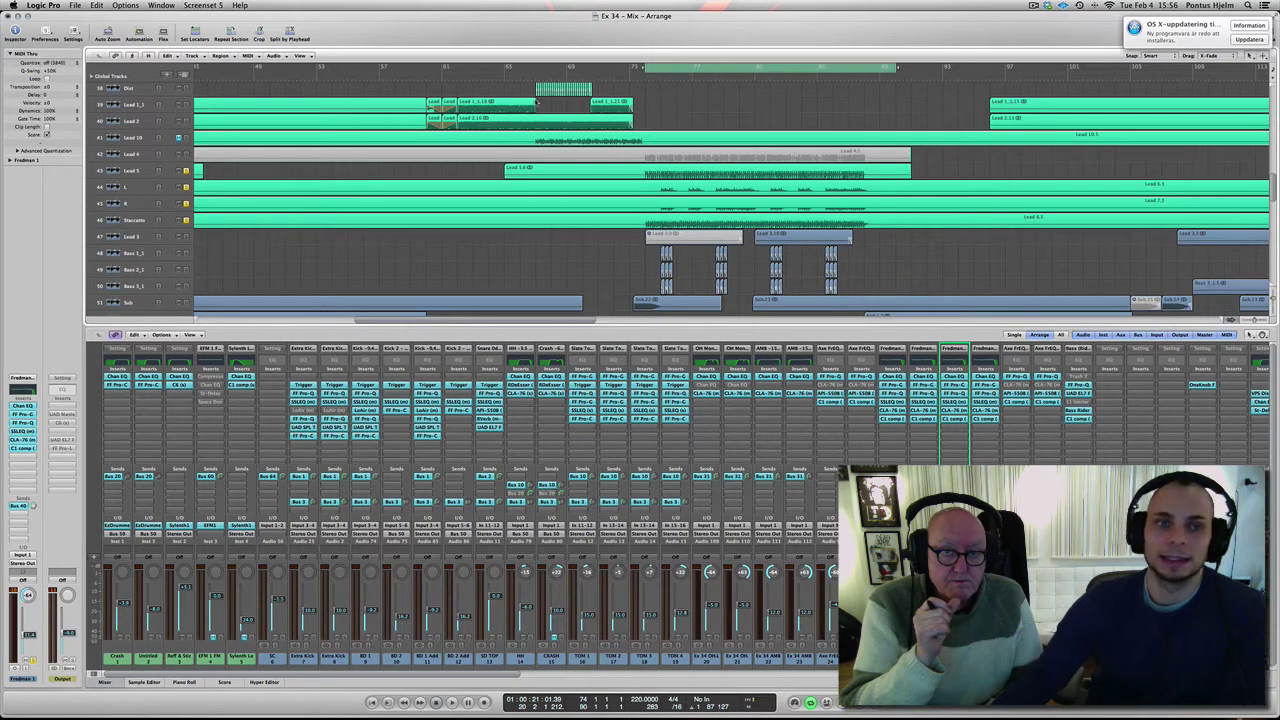
{"action": "scroll", "coordinate": [537, 103], "scroll_direction": "right", "scroll_amount": 5}
{"action": "scroll", "coordinate": [537, 103], "scroll_direction": "right", "scroll_amount": 5}
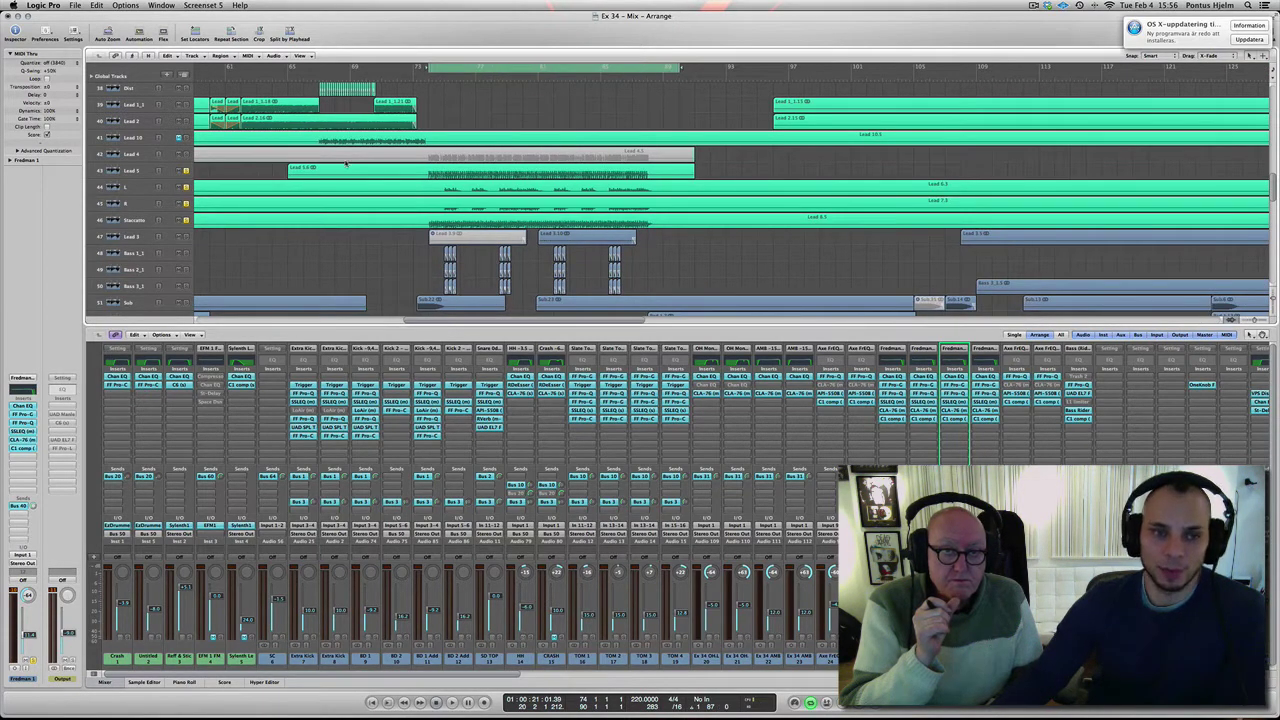
{"action": "scroll", "coordinate": [346, 164], "scroll_direction": "up", "scroll_amount": 2}
{"action": "left_click", "coordinate": [460, 150]}
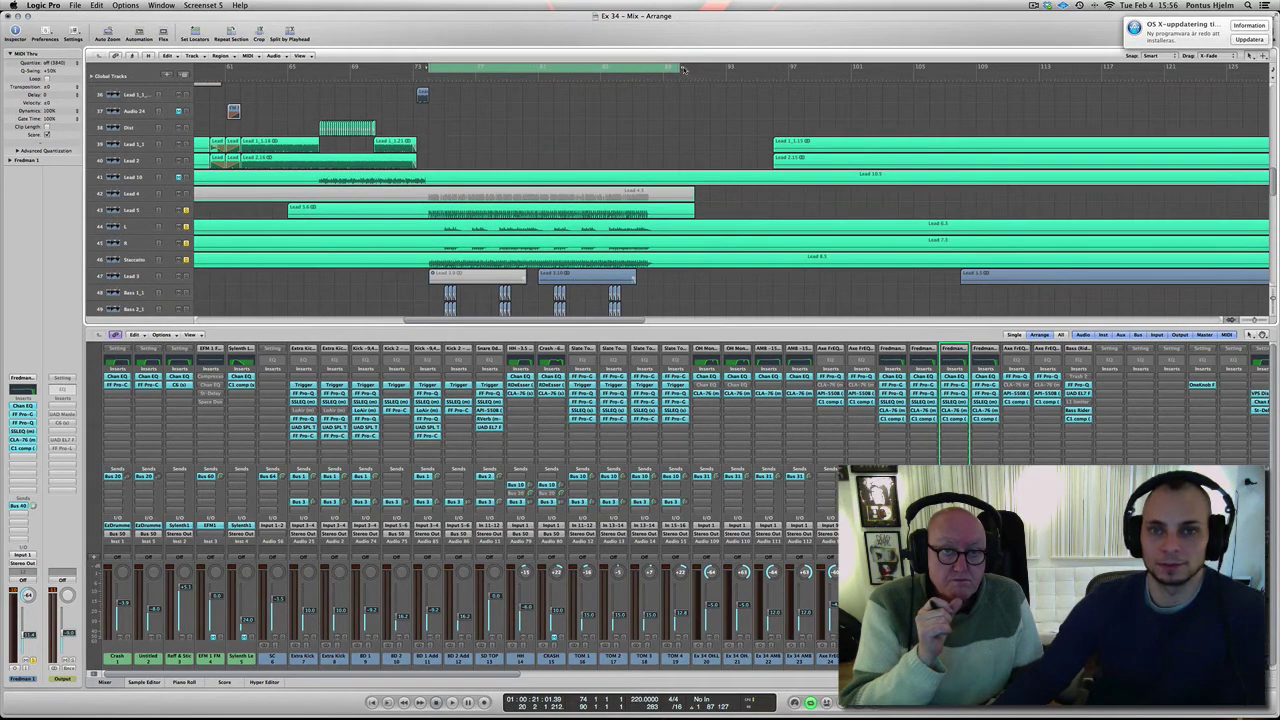
{"action": "left_click_drag", "start_coordinate": [684, 68], "coordinate": [697, 82]}
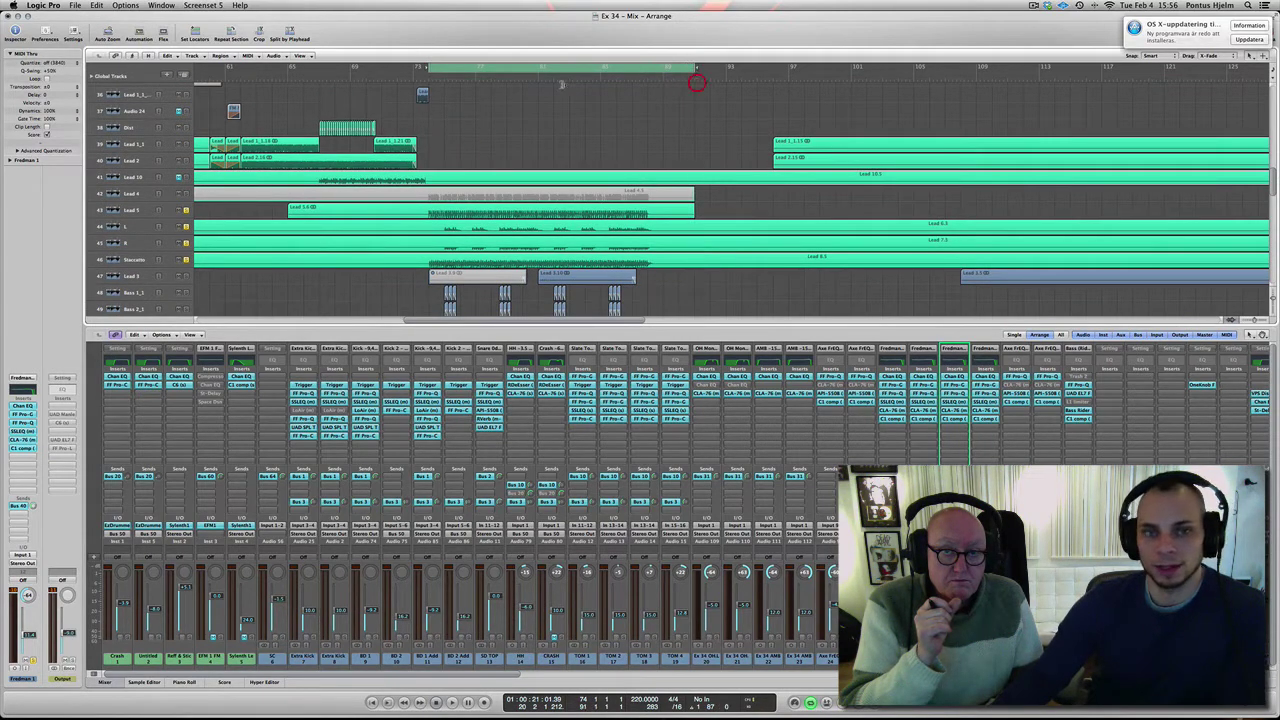
{"action": "left_click_drag", "start_coordinate": [430, 68], "coordinate": [397, 72]}
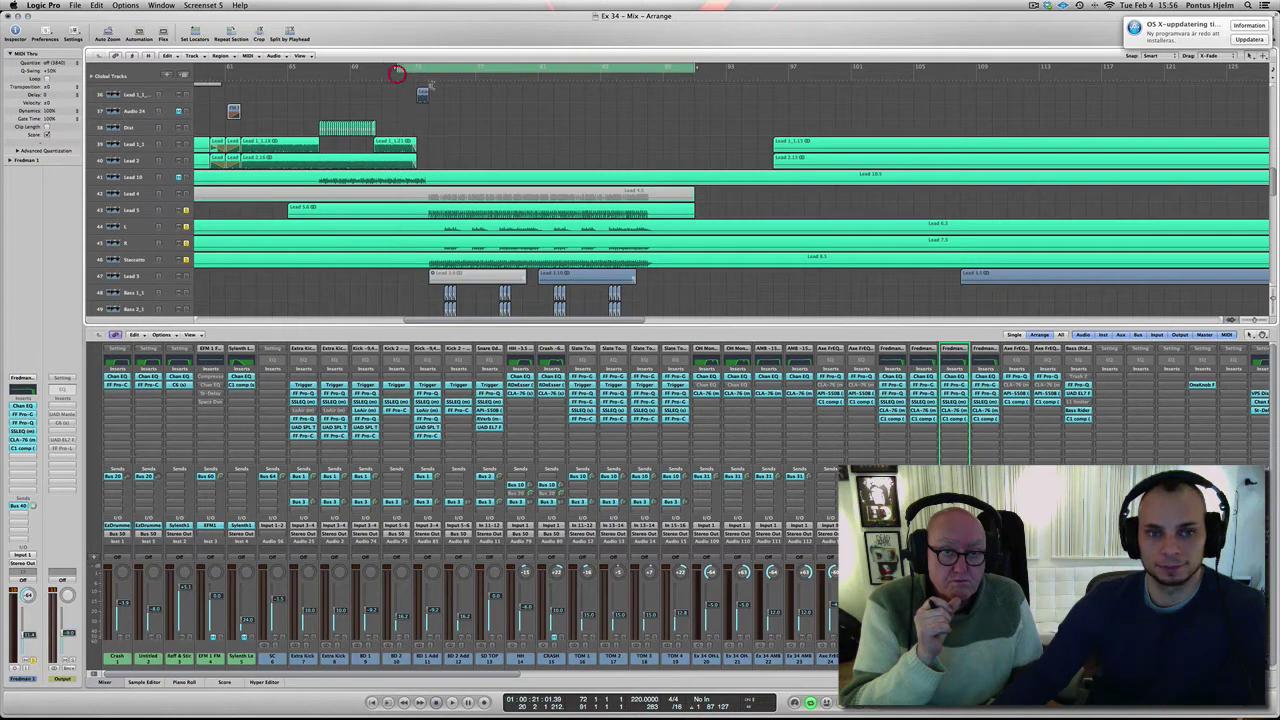
Play the soloed guitar and lead tracks through the cycle range from bar 72, stopping near its end
{"action": "left_click", "coordinate": [542, 136]}
{"action": "key", "text": "space"}
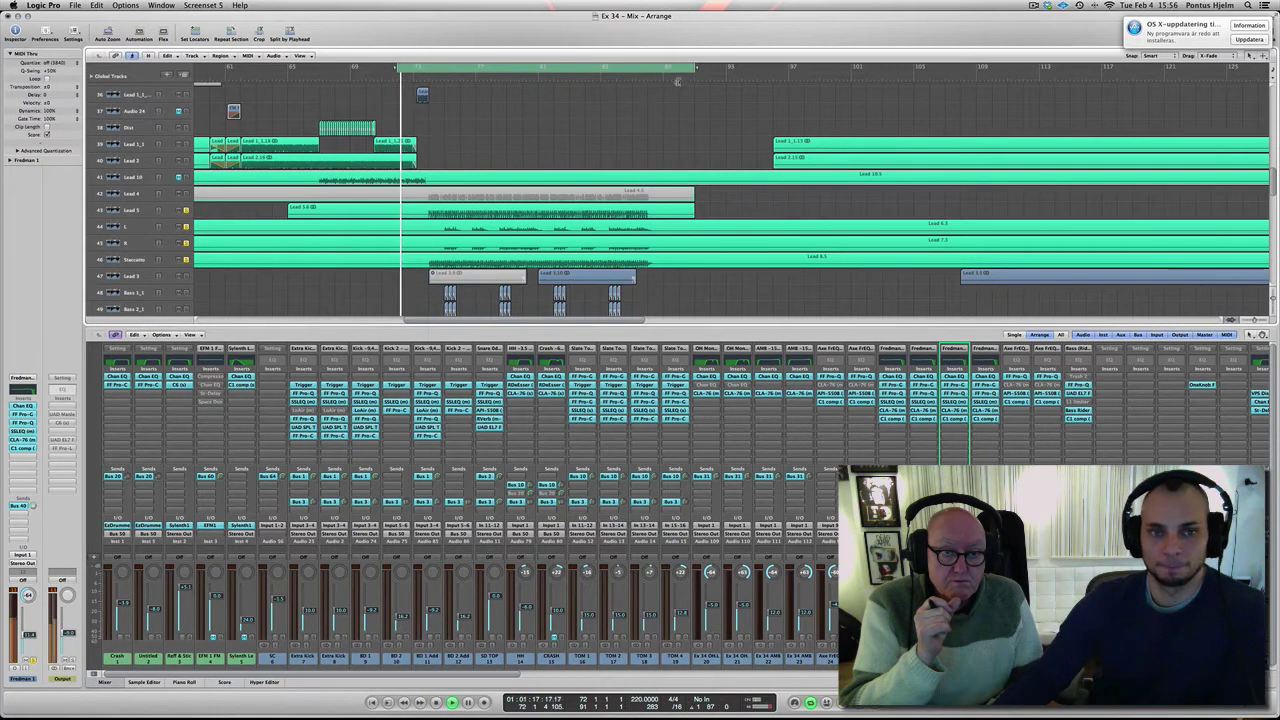
{"action": "left_click", "coordinate": [587, 127]}
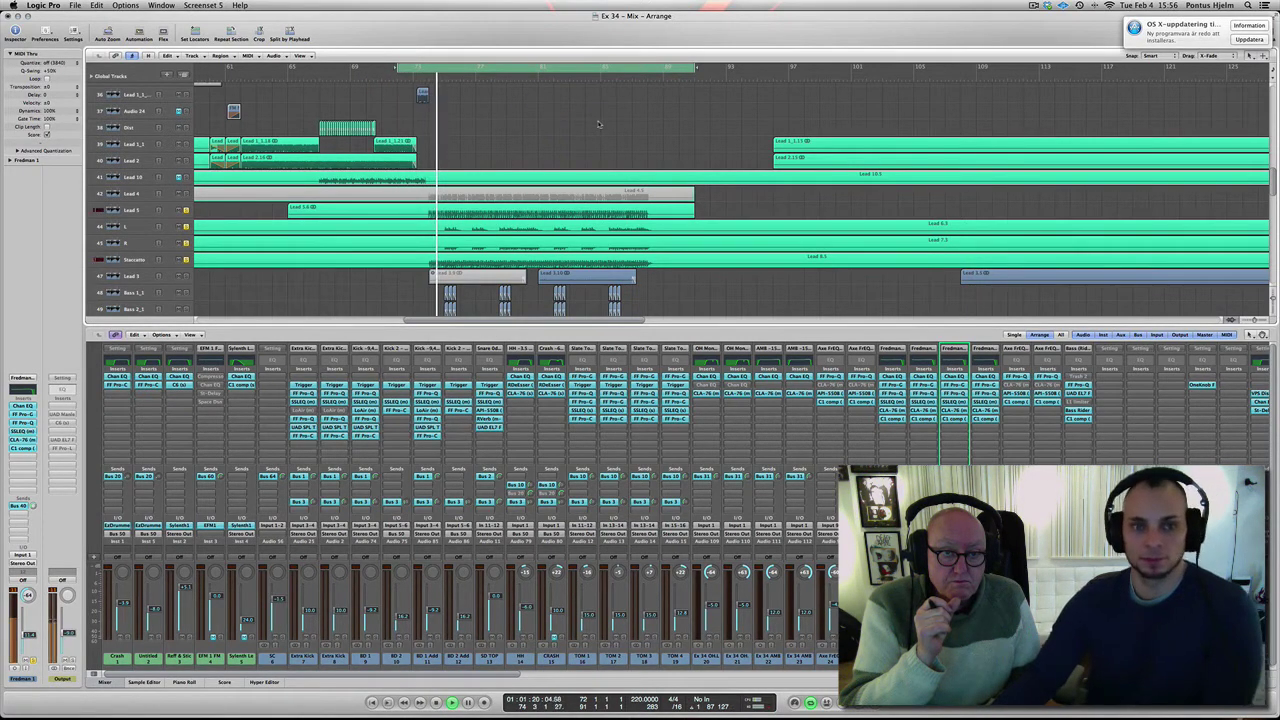
{"action": "left_click", "coordinate": [598, 122]}
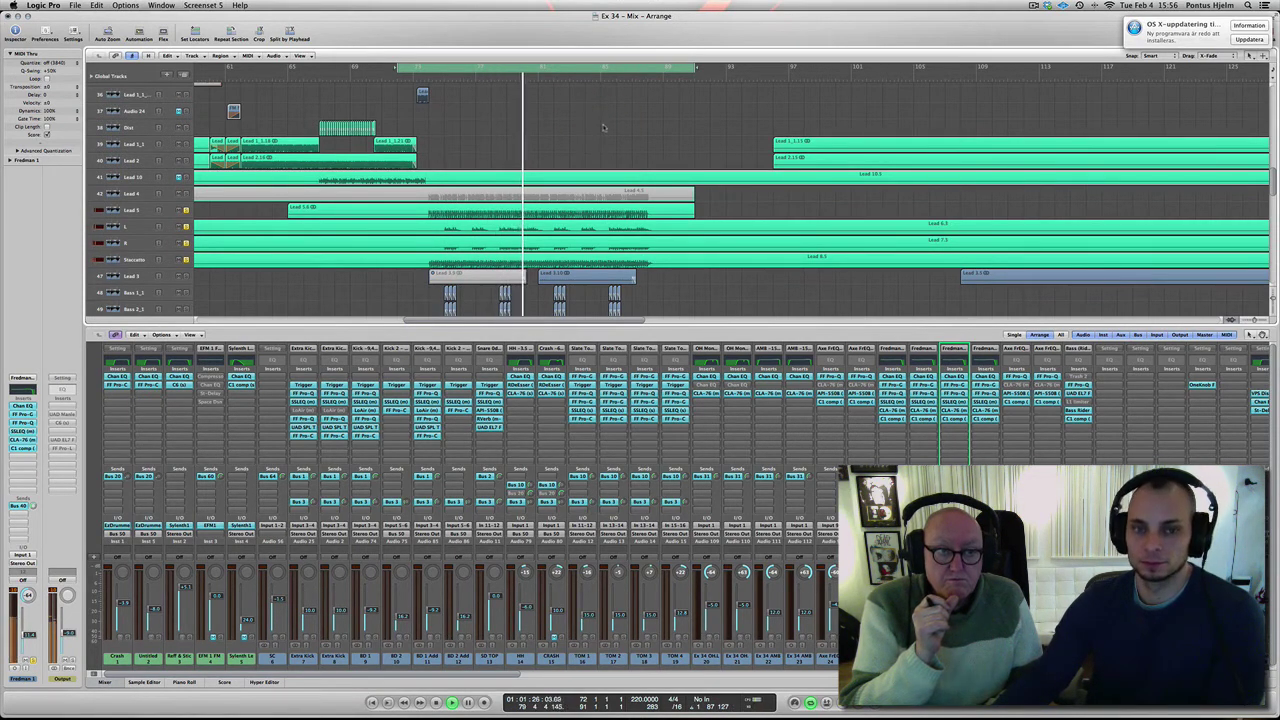
{"action": "left_click", "coordinate": [655, 127]}
{"action": "left_click", "coordinate": [673, 127]}
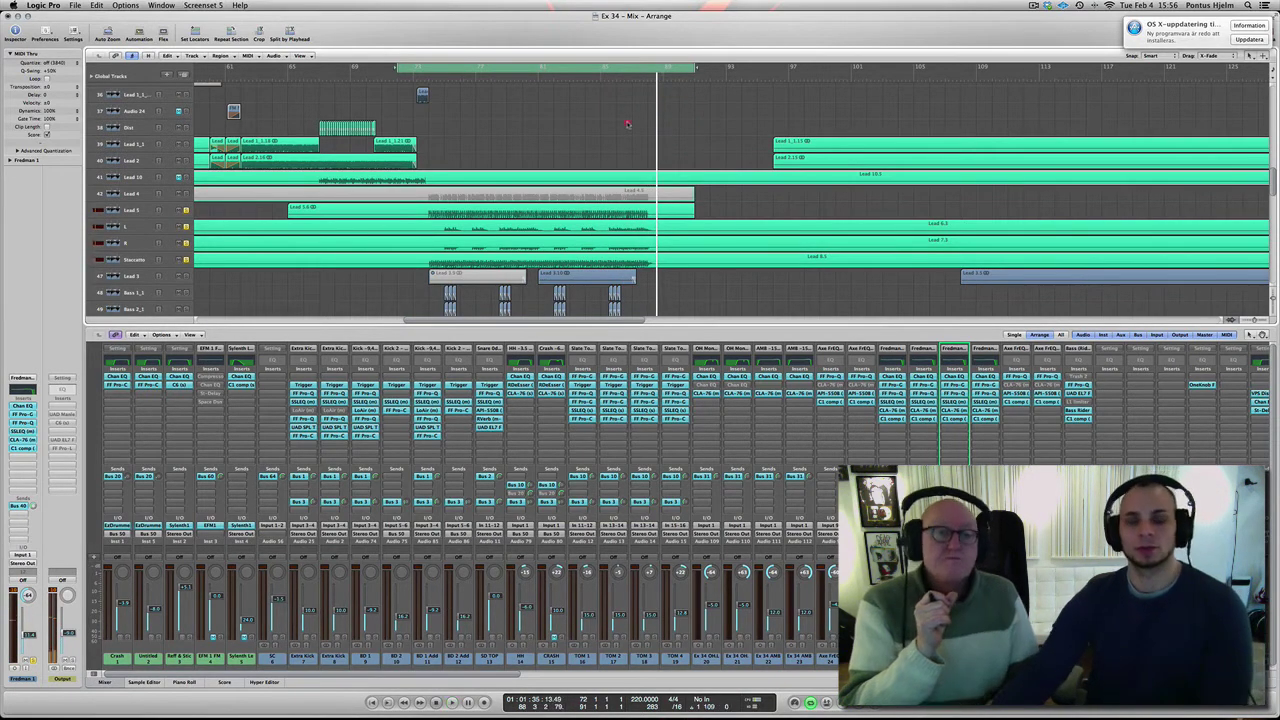
{"action": "left_click", "coordinate": [626, 123]}
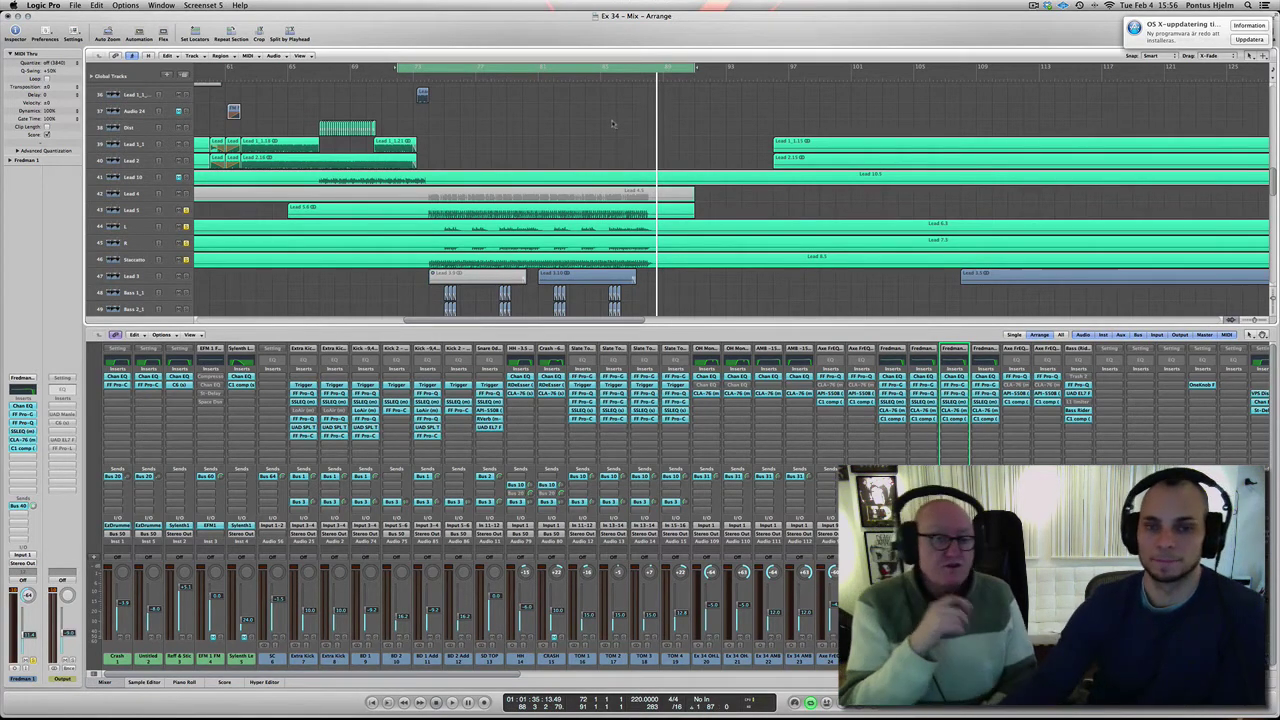
Select the Lead 5 track to show its channel strip in the mixer, leaving its region deselected
{"action": "left_click", "coordinate": [610, 122]}
{"action": "left_click", "coordinate": [128, 210]}
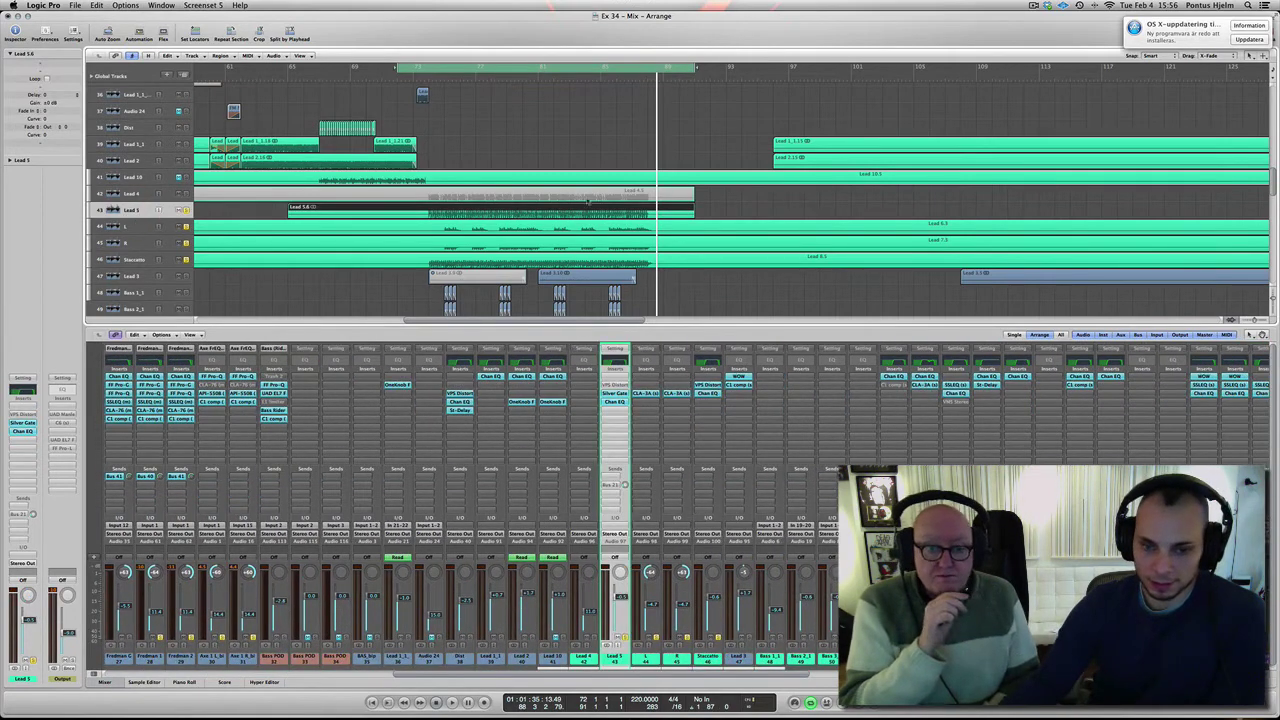
{"action": "left_click", "coordinate": [569, 130]}
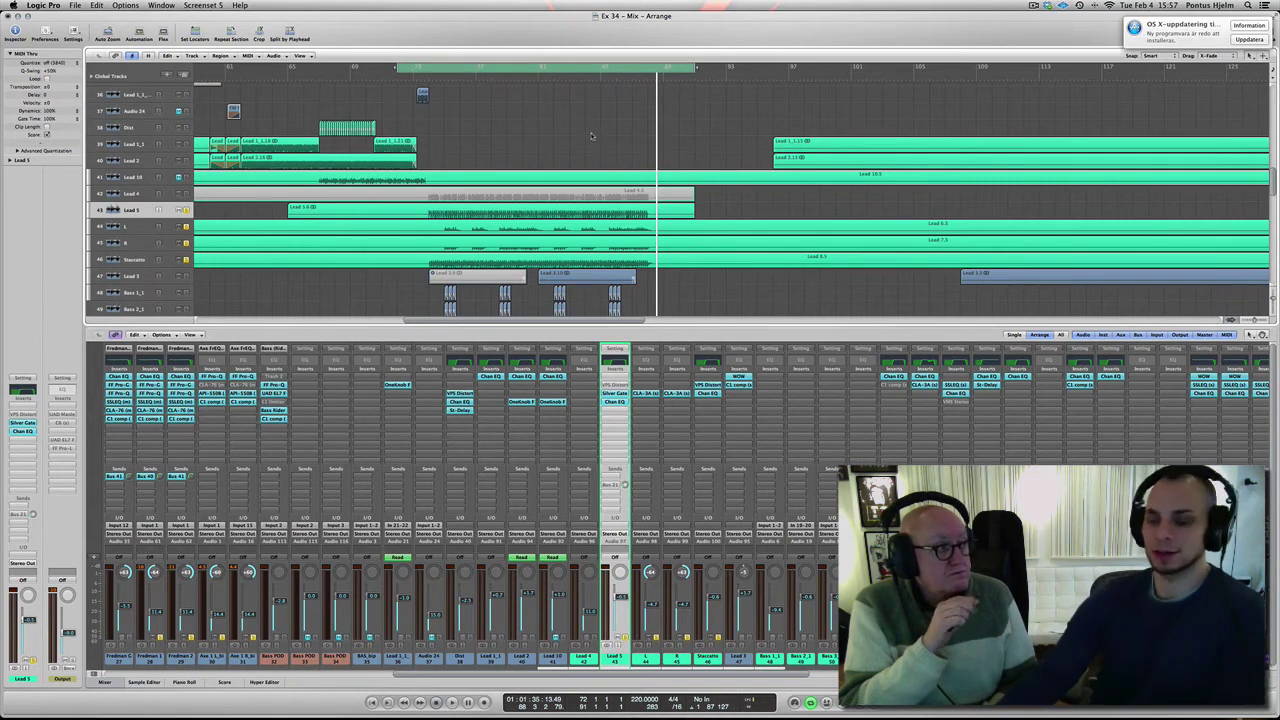
{"action": "key", "text": "v"}
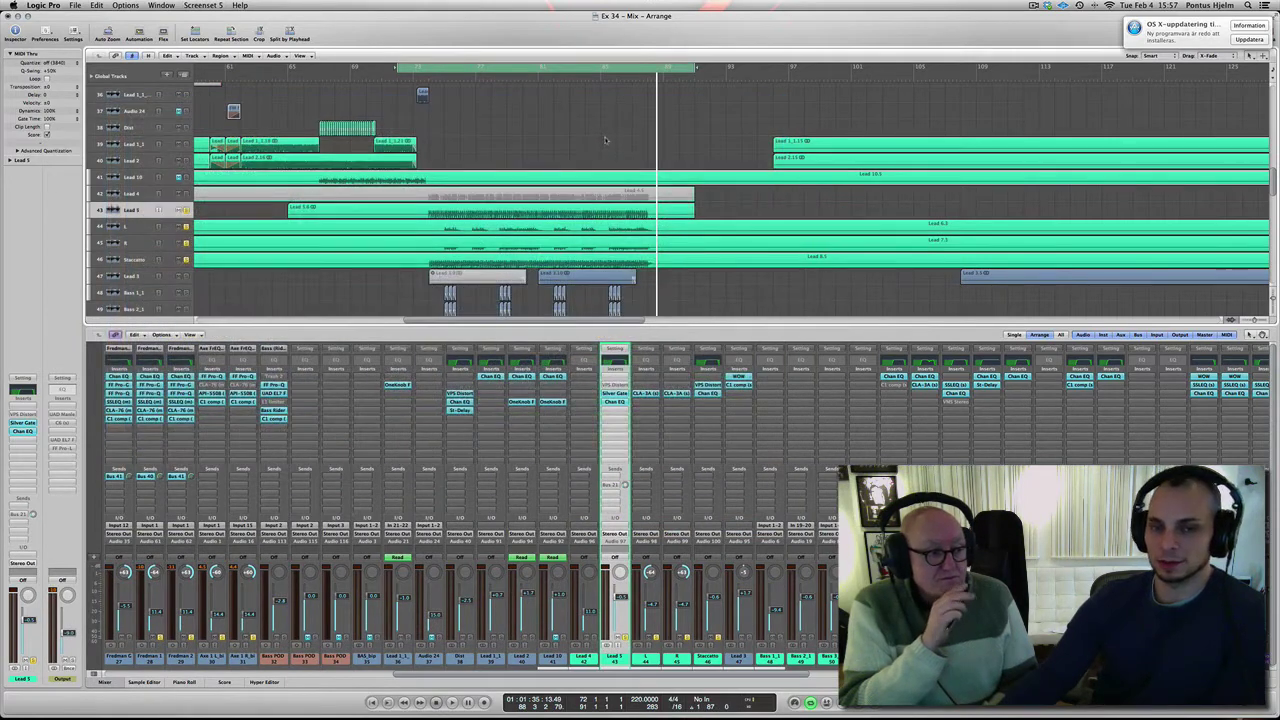
{"action": "left_click", "coordinate": [680, 130]}
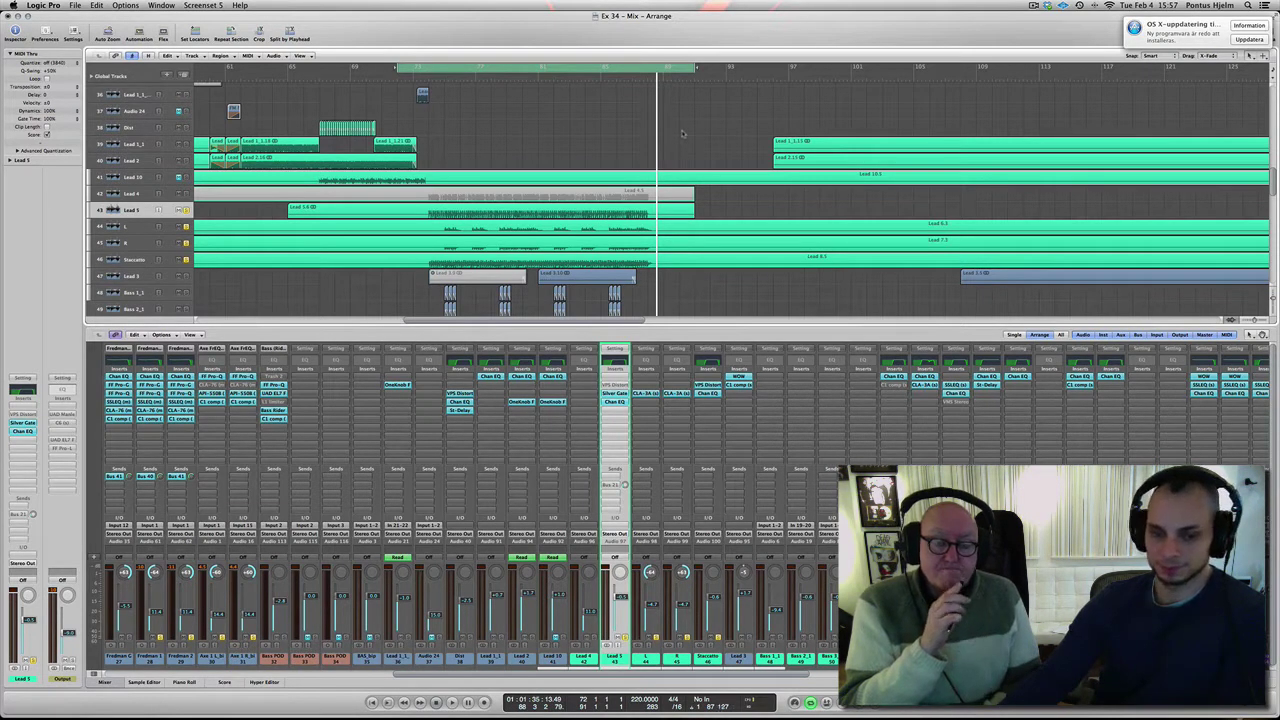
{"action": "left_click", "coordinate": [683, 133]}
Hide the mixer to enlarge the track area around the later lead, synth and wobble regions
{"action": "scroll", "coordinate": [683, 133], "scroll_direction": "up", "scroll_amount": 5}
{"action": "scroll", "coordinate": [683, 133], "scroll_direction": "down", "scroll_amount": 4}
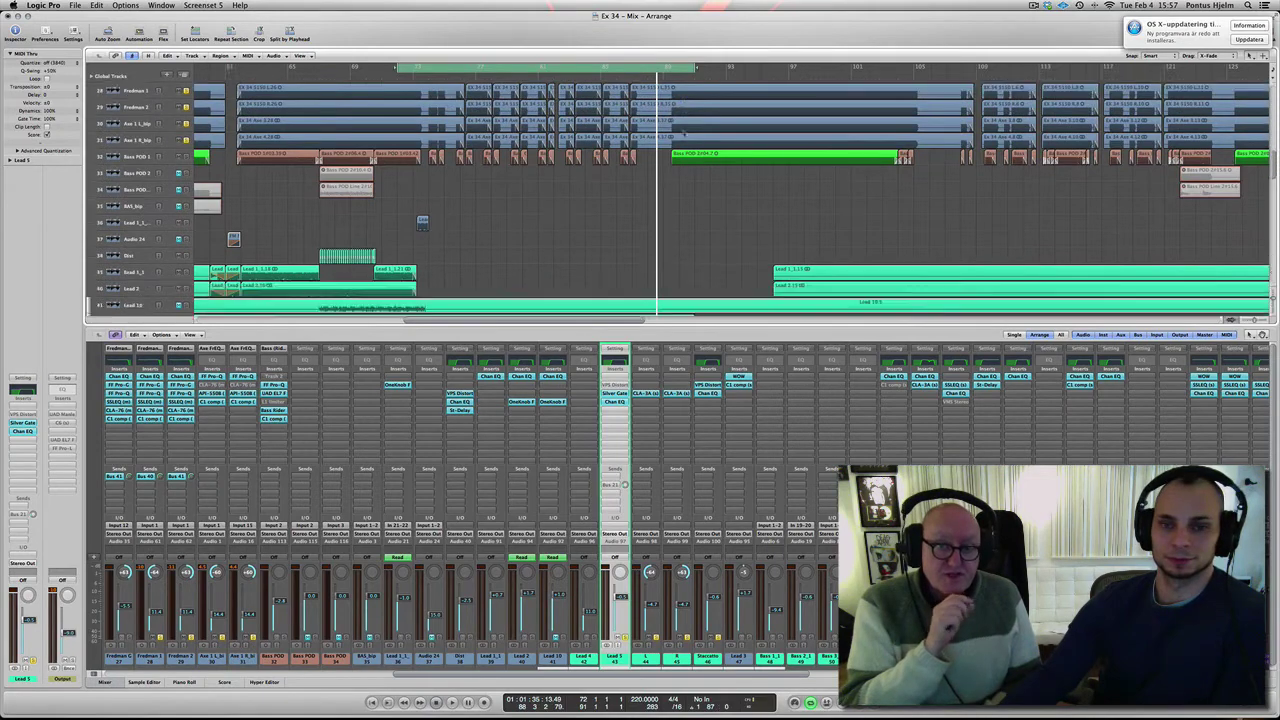
{"action": "scroll", "coordinate": [683, 133], "scroll_direction": "down", "scroll_amount": 1}
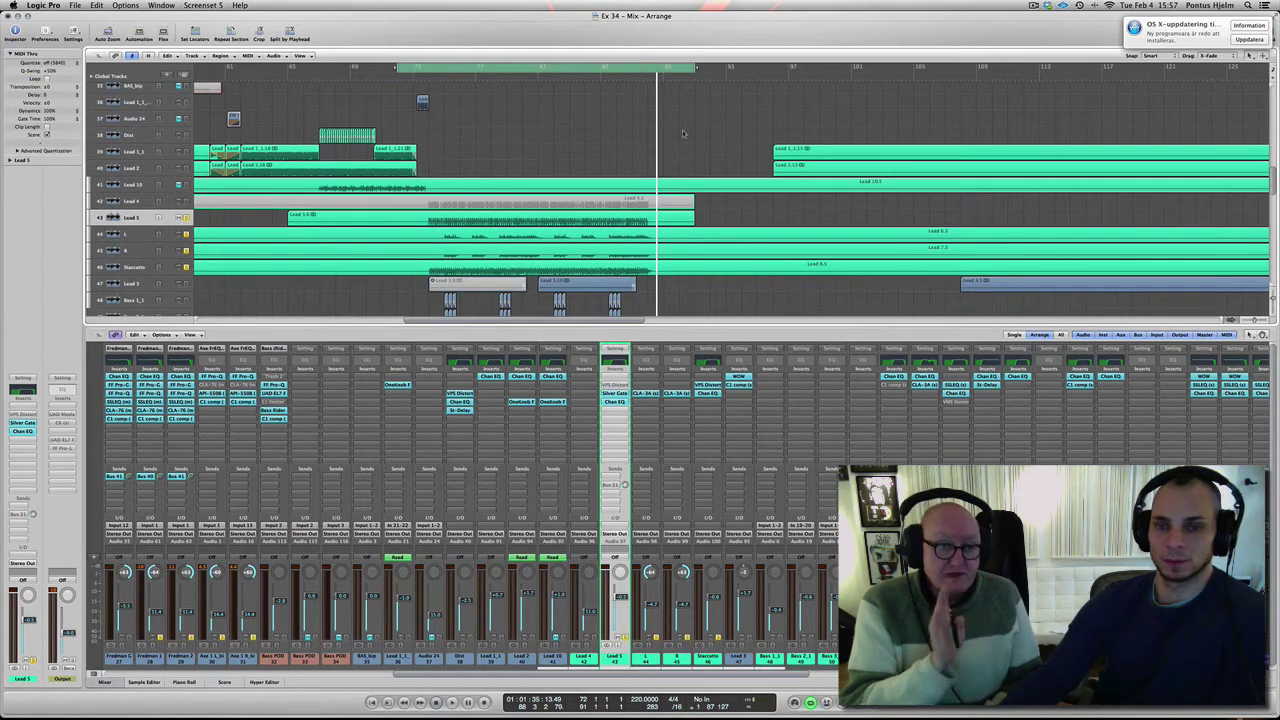
{"action": "scroll", "coordinate": [683, 133], "scroll_direction": "right", "scroll_amount": 10}
{"action": "scroll", "coordinate": [683, 133], "scroll_direction": "down", "scroll_amount": 3}
{"action": "key", "text": "x"}
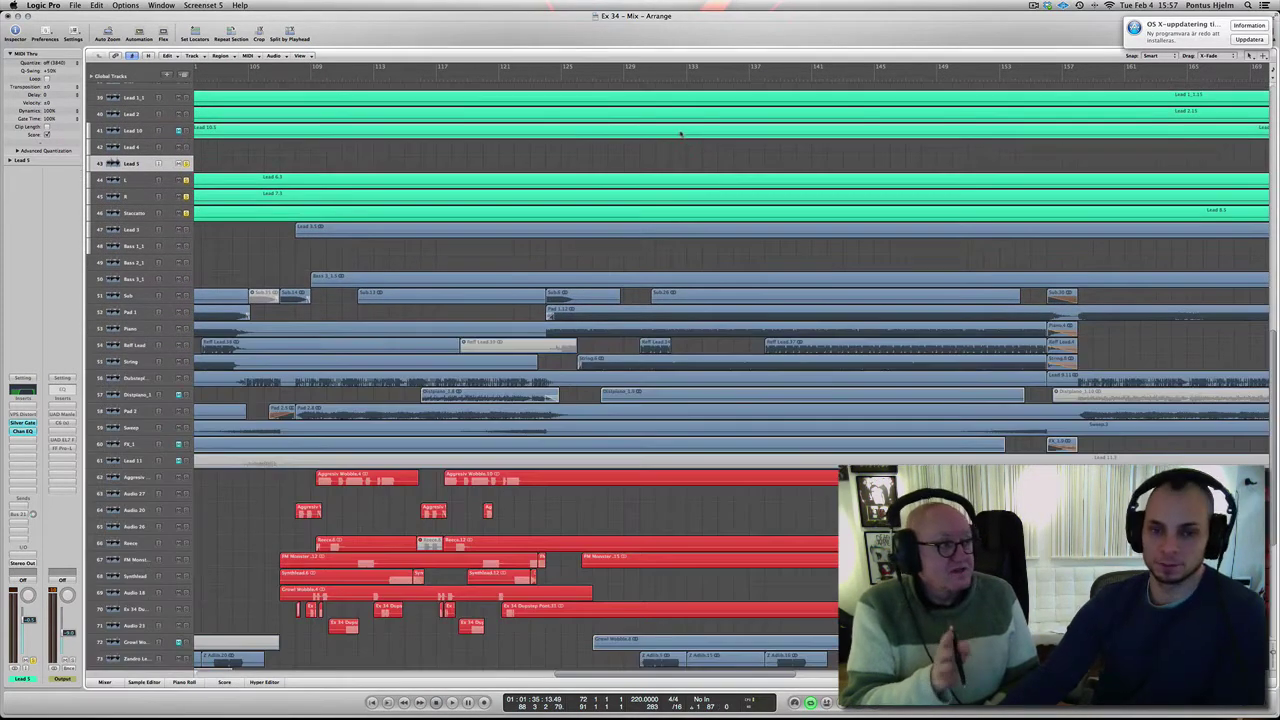
Set the cycle range from bar 106 to about bar 125 over the red wobble and growl regions, with the playhead just before it
{"action": "scroll", "coordinate": [650, 120], "scroll_direction": "down", "scroll_amount": 5}
{"action": "scroll", "coordinate": [587, 101], "scroll_direction": "left", "scroll_amount": 3}
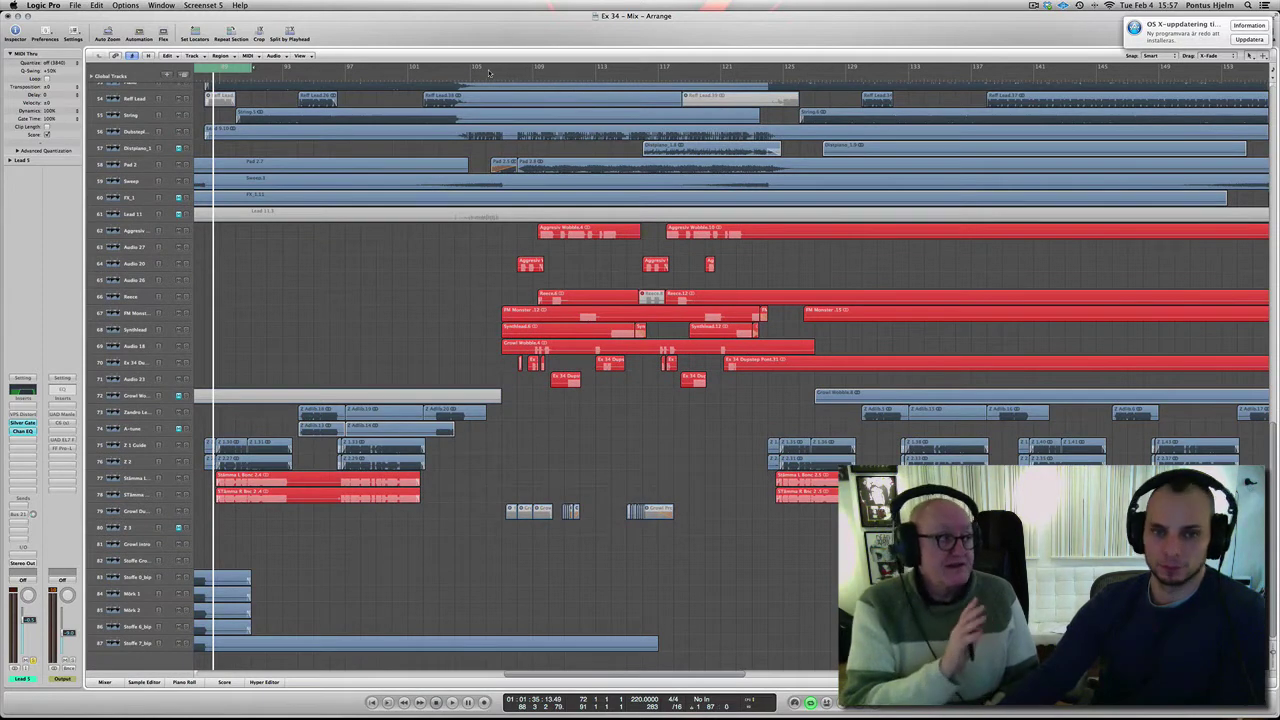
{"action": "left_click_drag", "start_coordinate": [489, 72], "coordinate": [787, 118]}
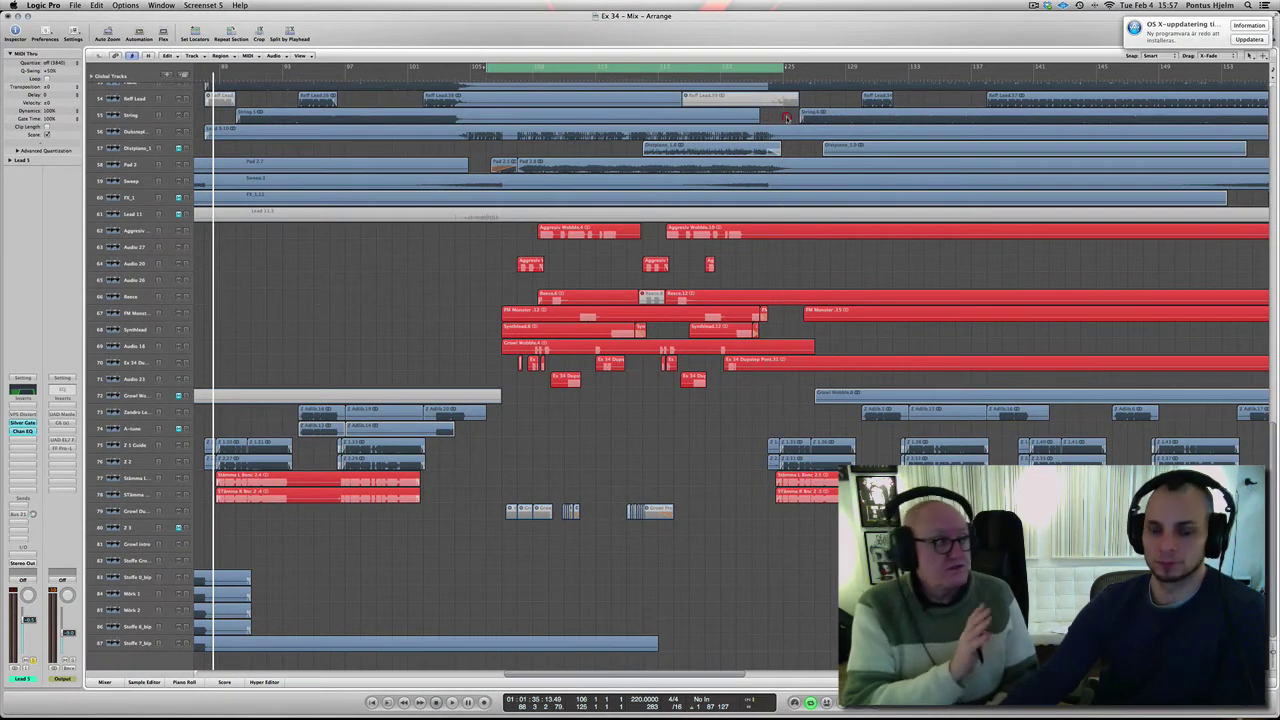
{"action": "left_click", "coordinate": [481, 80]}
{"action": "key", "text": "super+Right"}
{"action": "key", "text": "super+Right"}
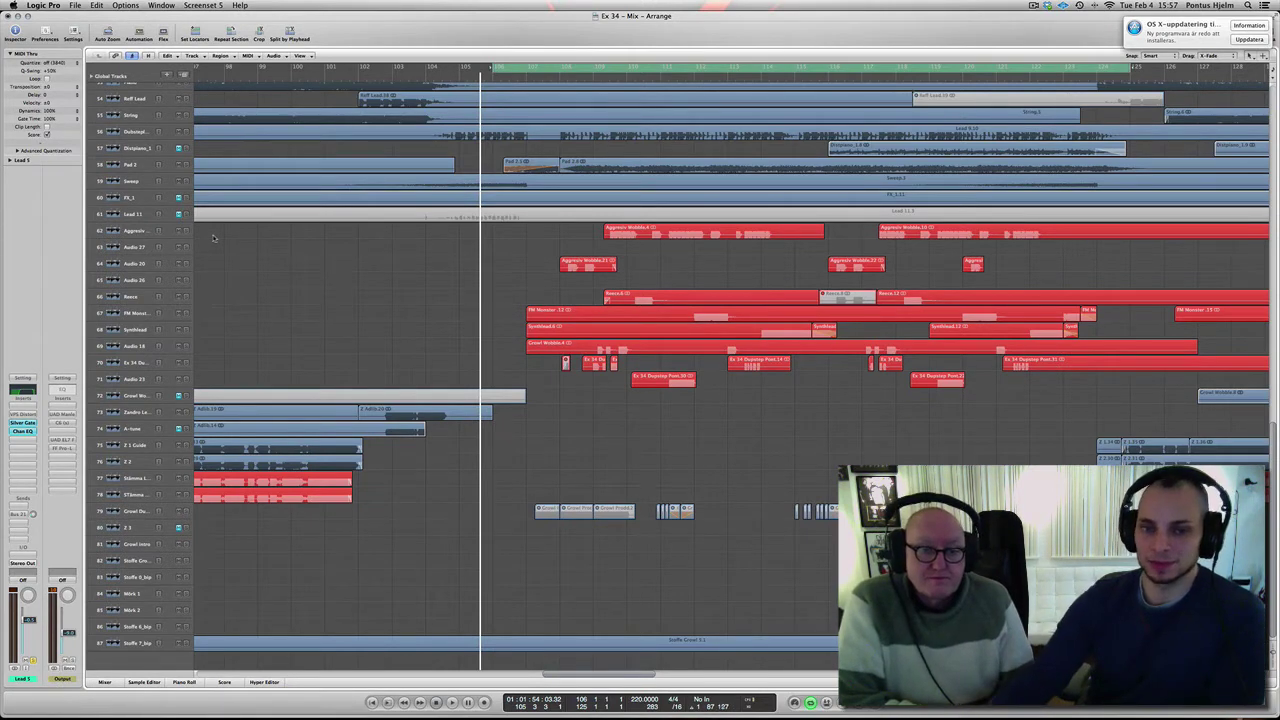
Extend the end of the cycle range to bar 126 over the red wobble and growl regions
{"action": "left_click", "coordinate": [659, 258]}
{"action": "scroll", "coordinate": [473, 231], "scroll_direction": "right", "scroll_amount": 5}
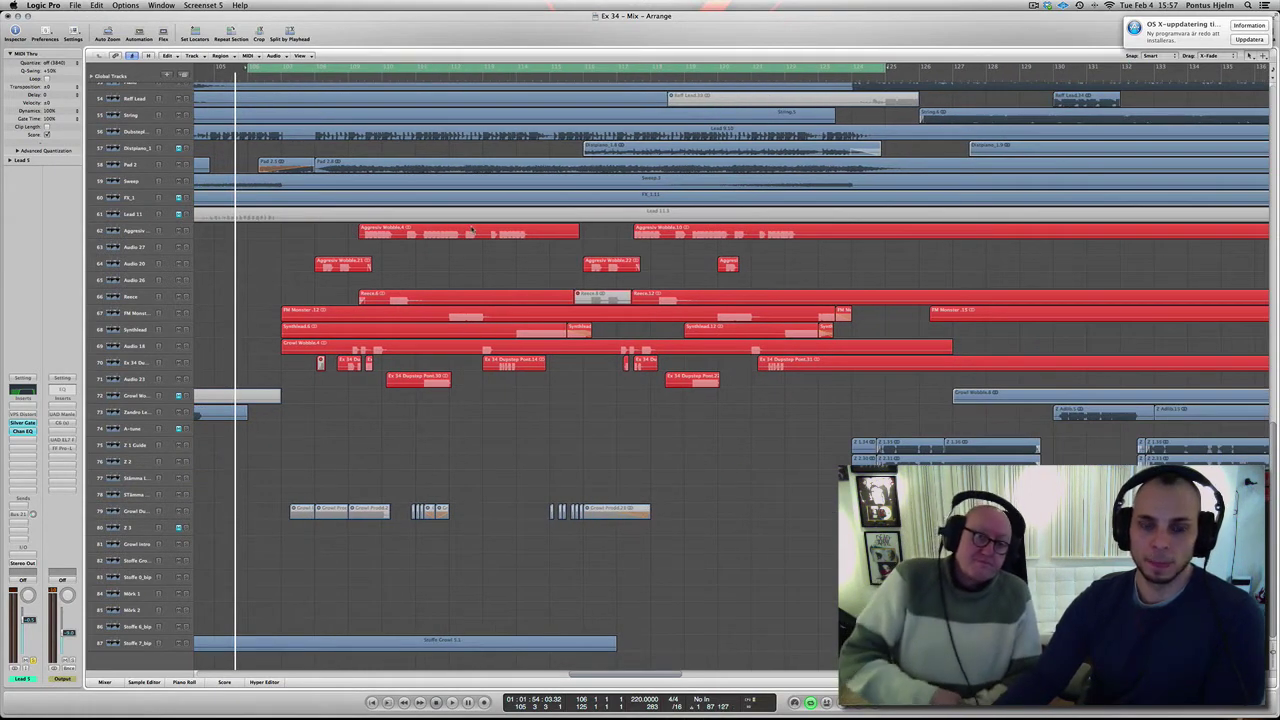
{"action": "scroll", "coordinate": [473, 231], "scroll_direction": "left", "scroll_amount": 2}
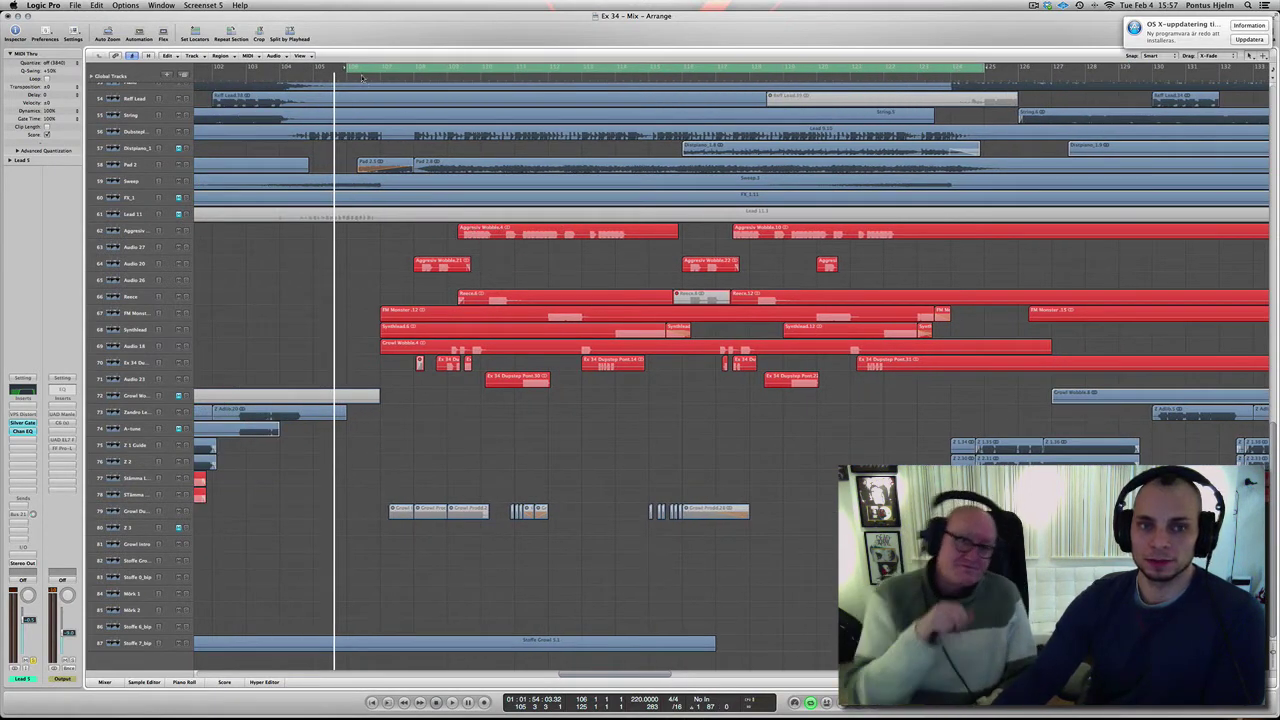
{"action": "left_click_drag", "start_coordinate": [360, 70], "coordinate": [1030, 211]}
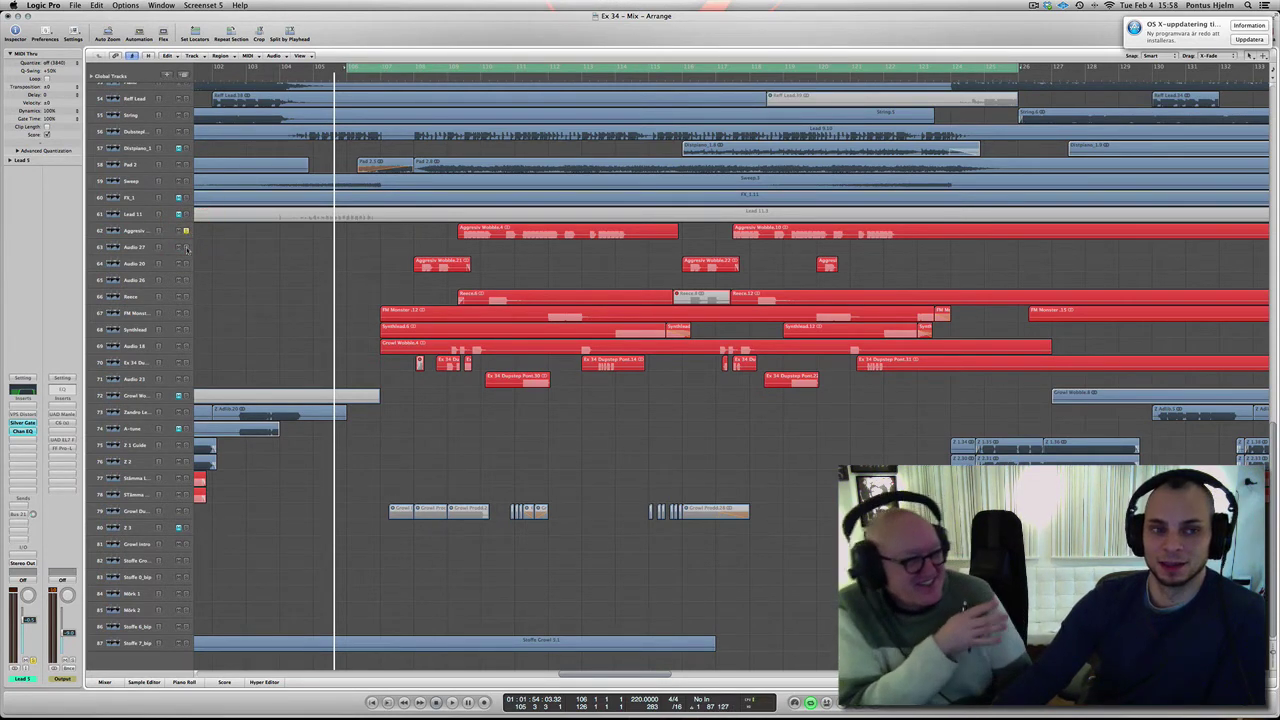
Solo the red wobble, Reece, synth lead and growl tracks, numbers 62 to 71
{"action": "left_click", "coordinate": [185, 247]}
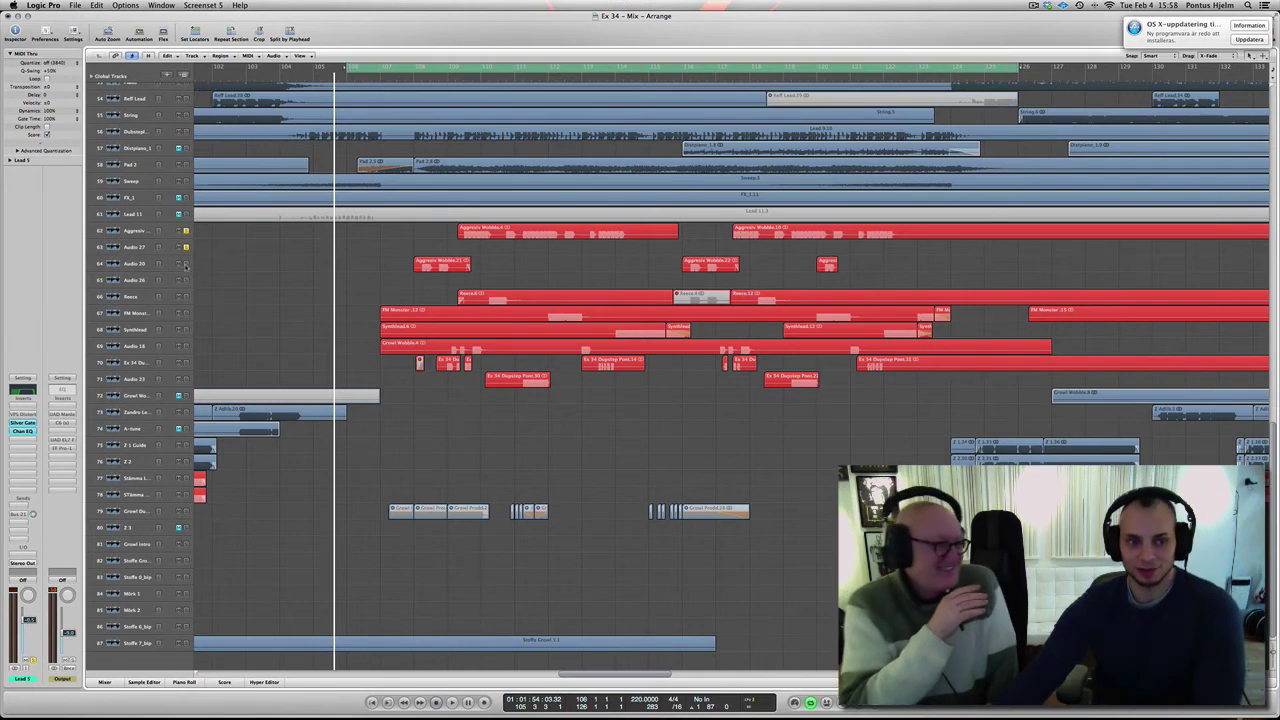
{"action": "left_click", "coordinate": [185, 264]}
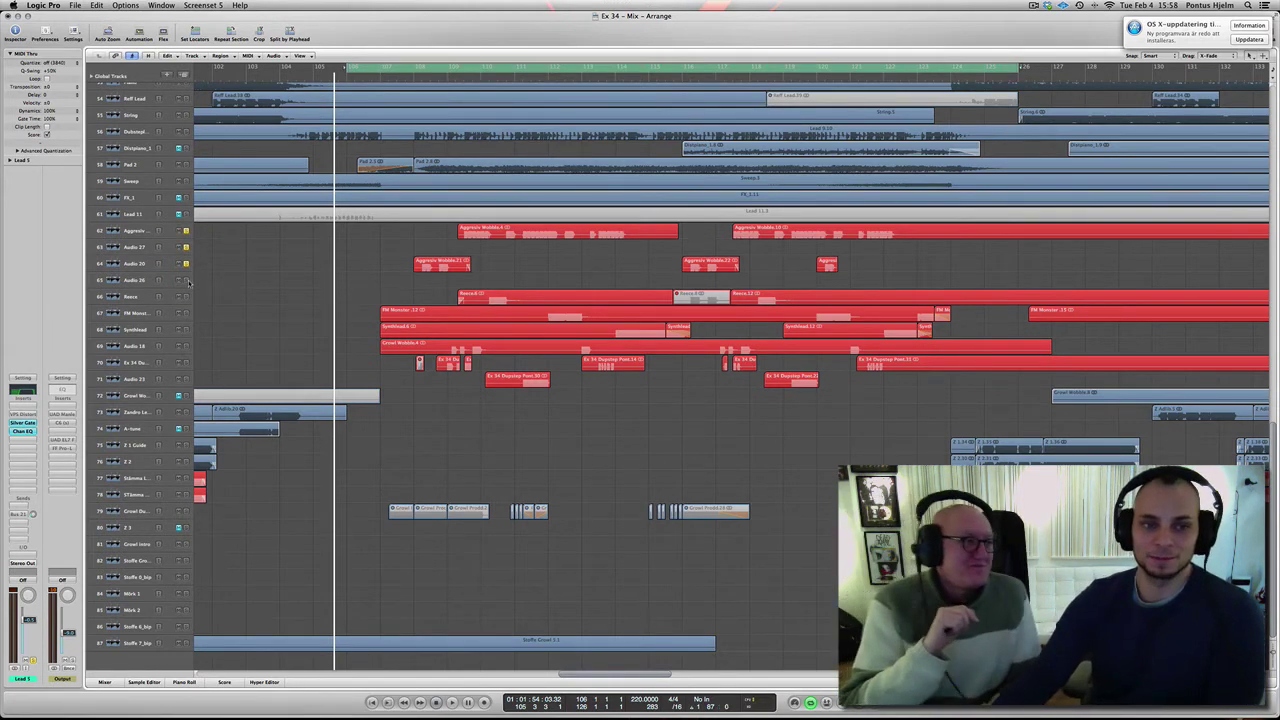
{"action": "left_click", "coordinate": [185, 280]}
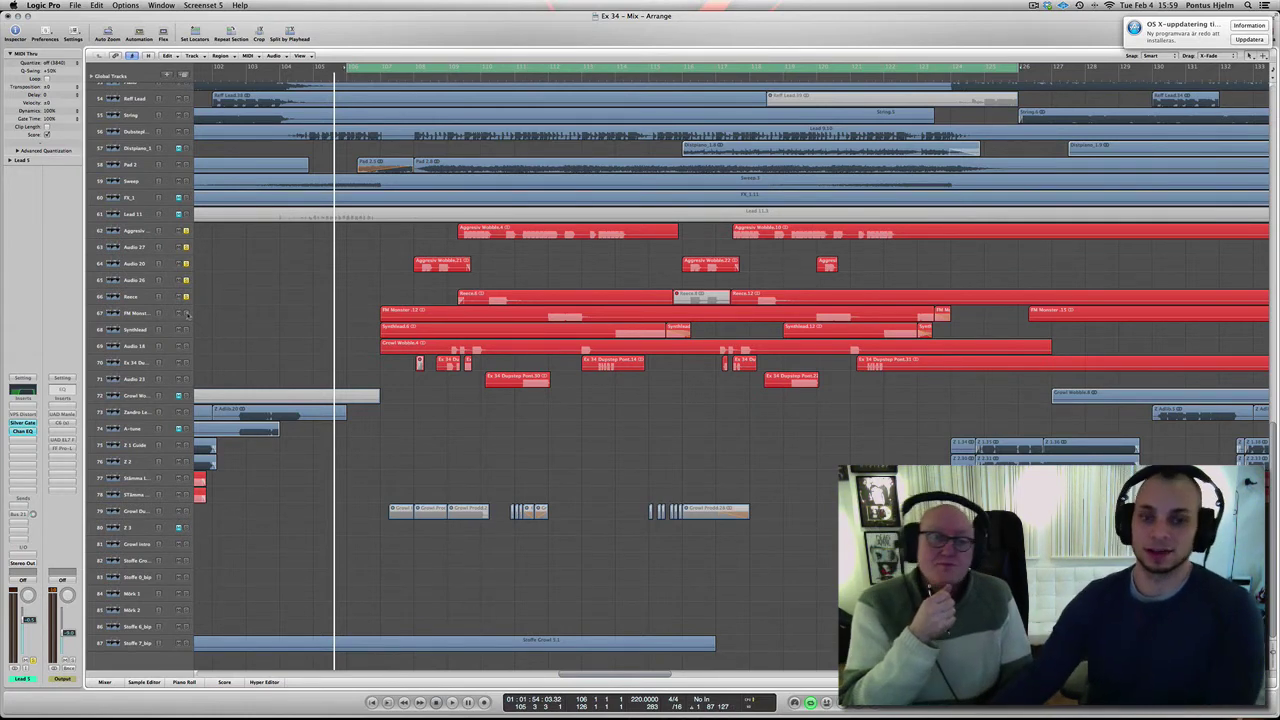
{"action": "left_click", "coordinate": [186, 311]}
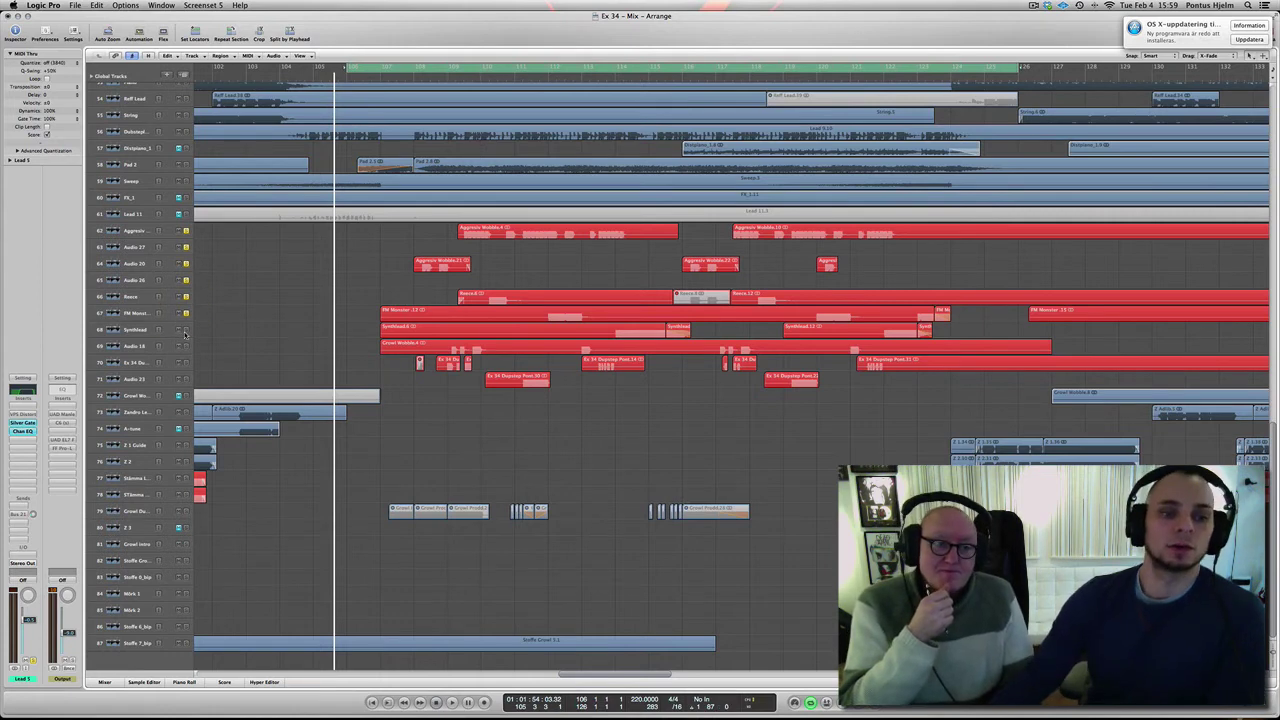
{"action": "left_click", "coordinate": [186, 330]}
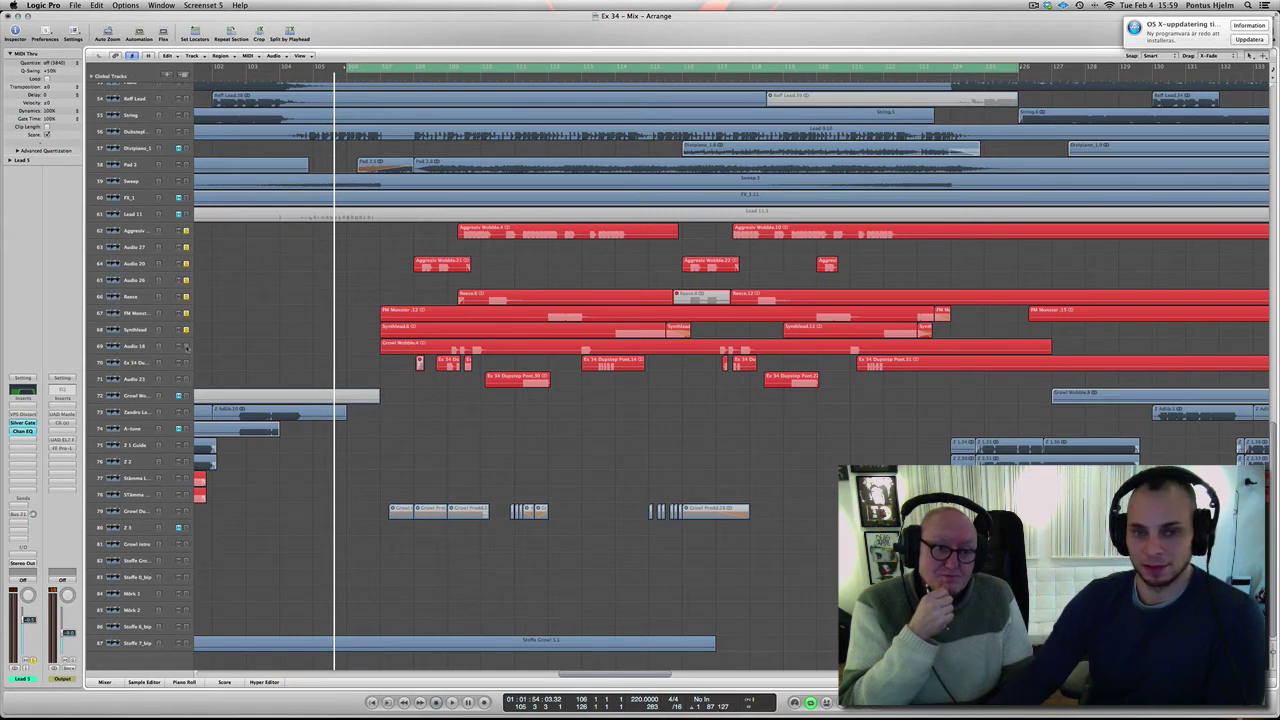
{"action": "left_click", "coordinate": [186, 346]}
{"action": "left_click", "coordinate": [186, 363]}
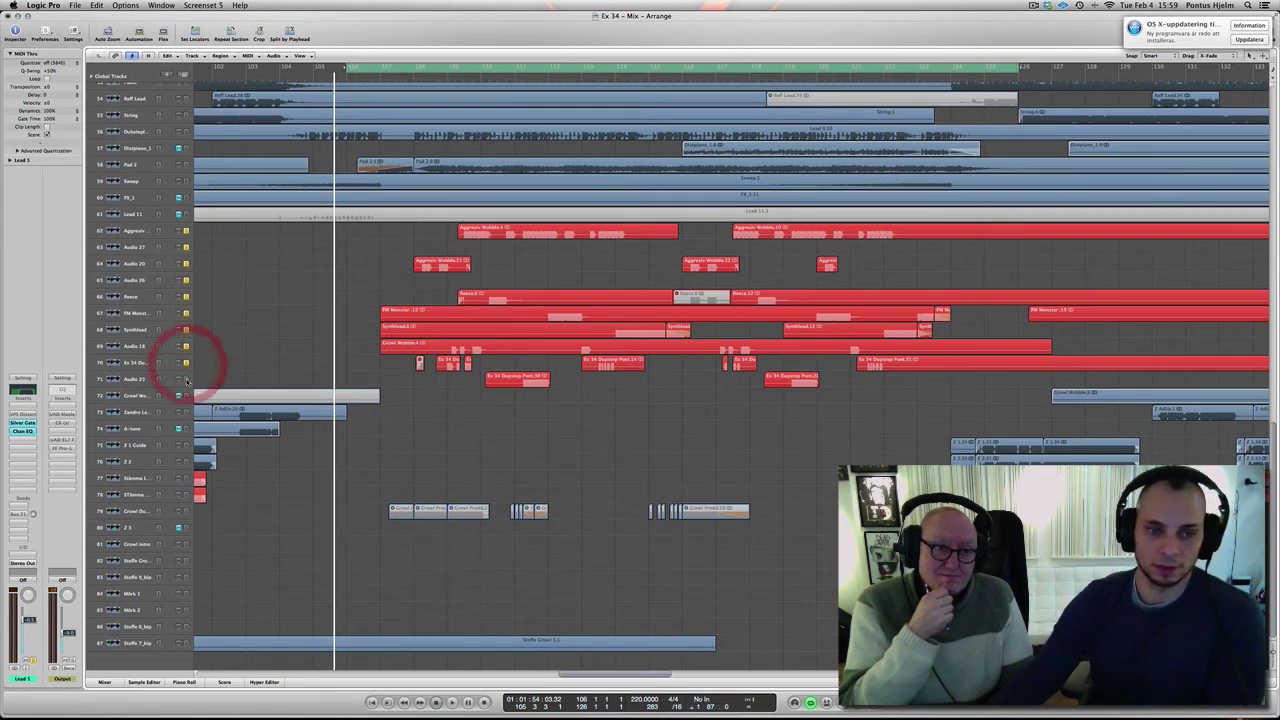
{"action": "left_click", "coordinate": [186, 379]}
Play the soloed guitar, lead and wobble tracks from just before bar 106, following the wobble regions and stopping around bar 124
{"action": "scroll", "coordinate": [502, 273], "scroll_direction": "up", "scroll_amount": 10}
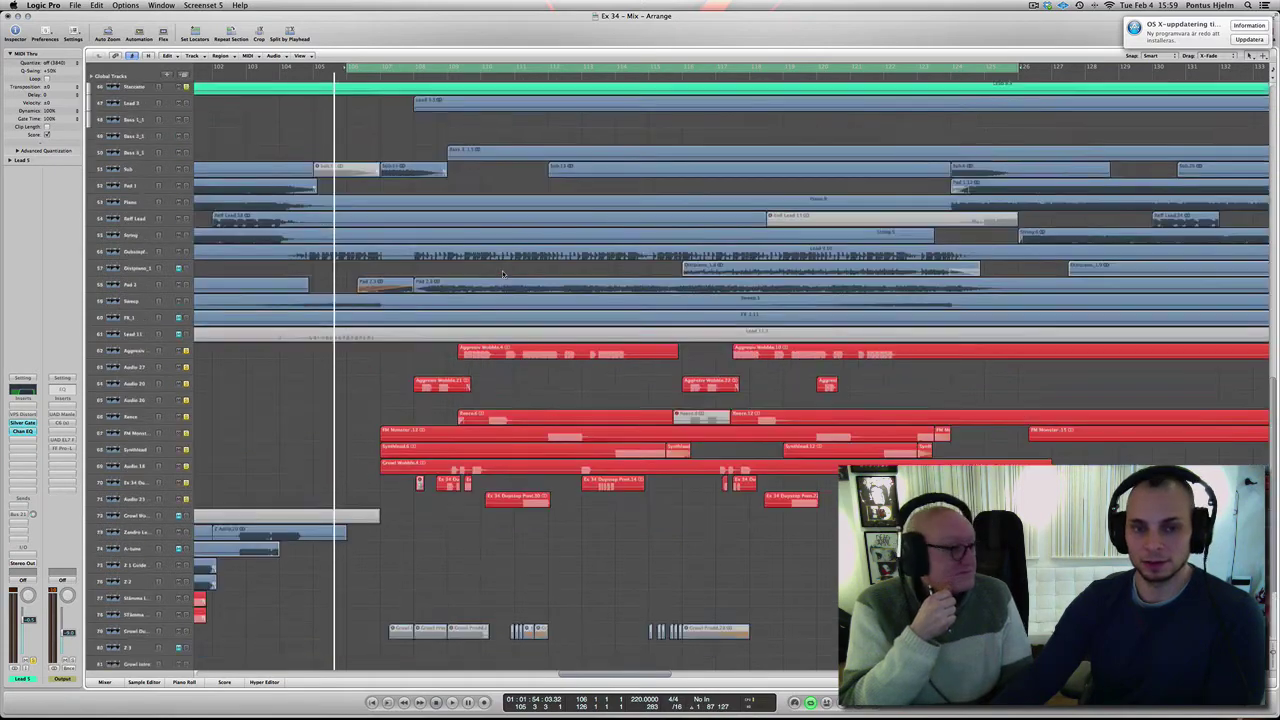
{"action": "scroll", "coordinate": [502, 273], "scroll_direction": "down", "scroll_amount": 10}
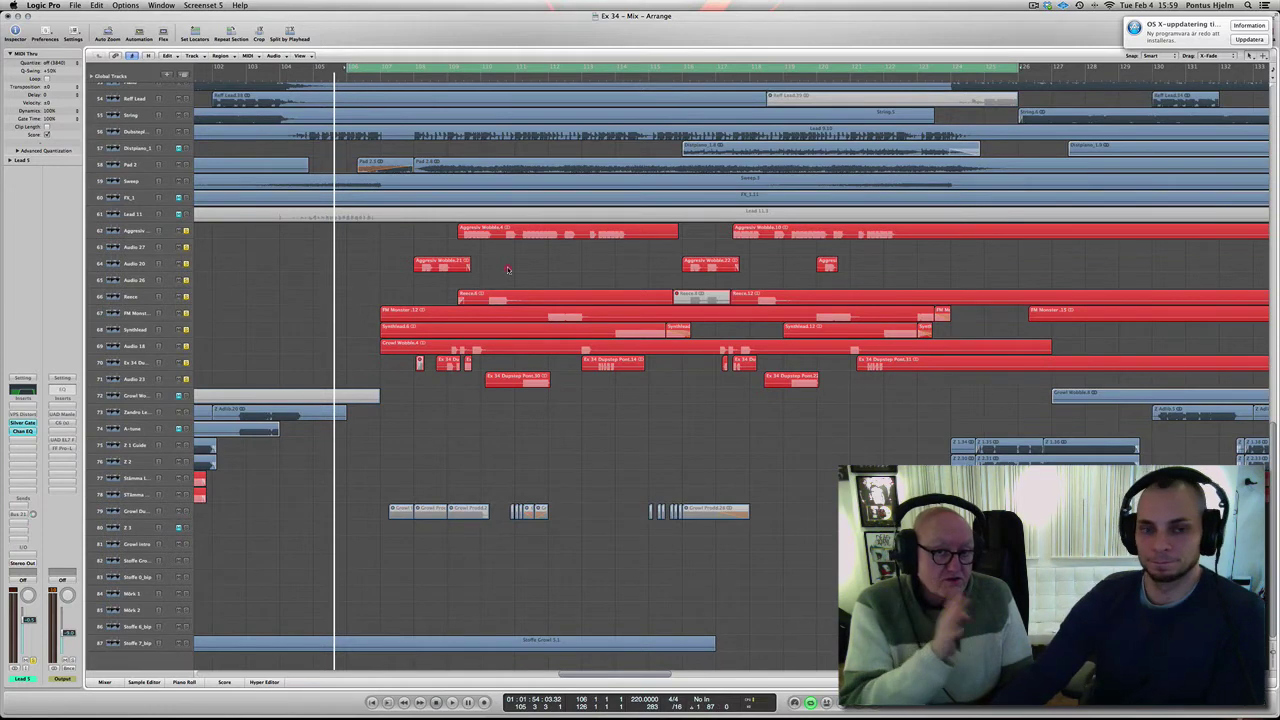
{"action": "scroll", "coordinate": [507, 269], "scroll_direction": "up", "scroll_amount": 1}
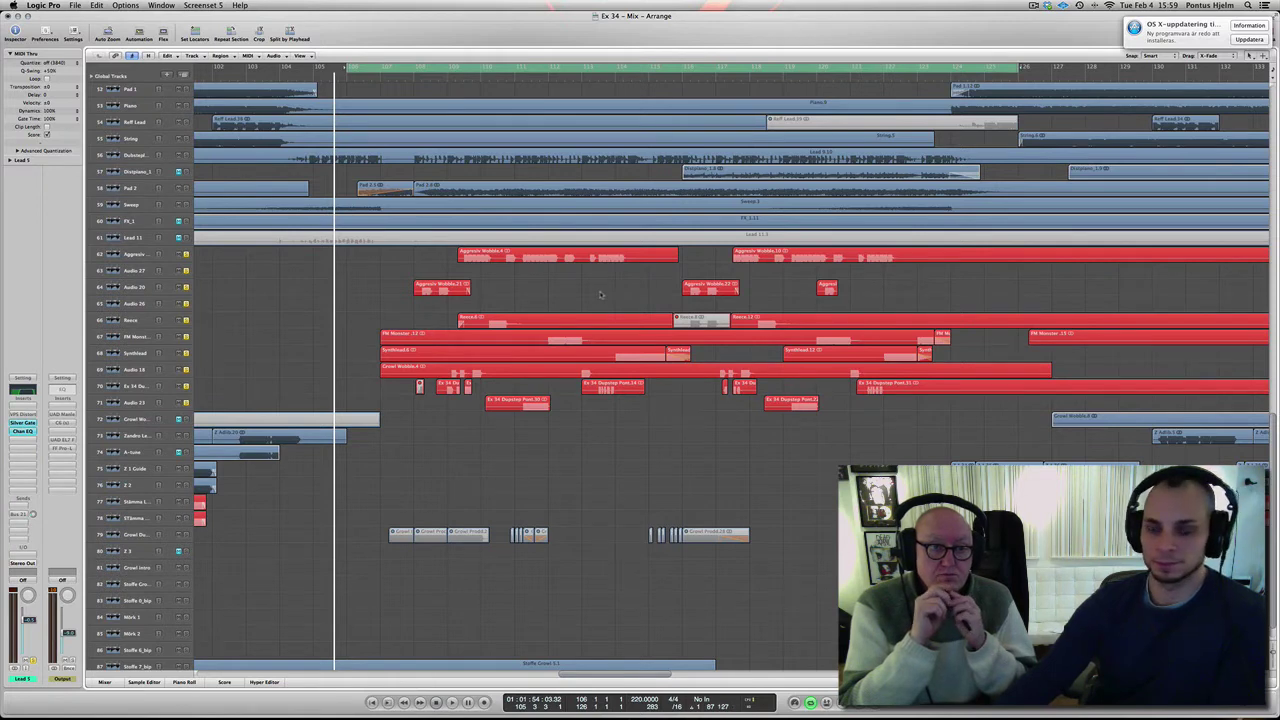
{"action": "scroll", "coordinate": [600, 294], "scroll_direction": "up", "scroll_amount": 10}
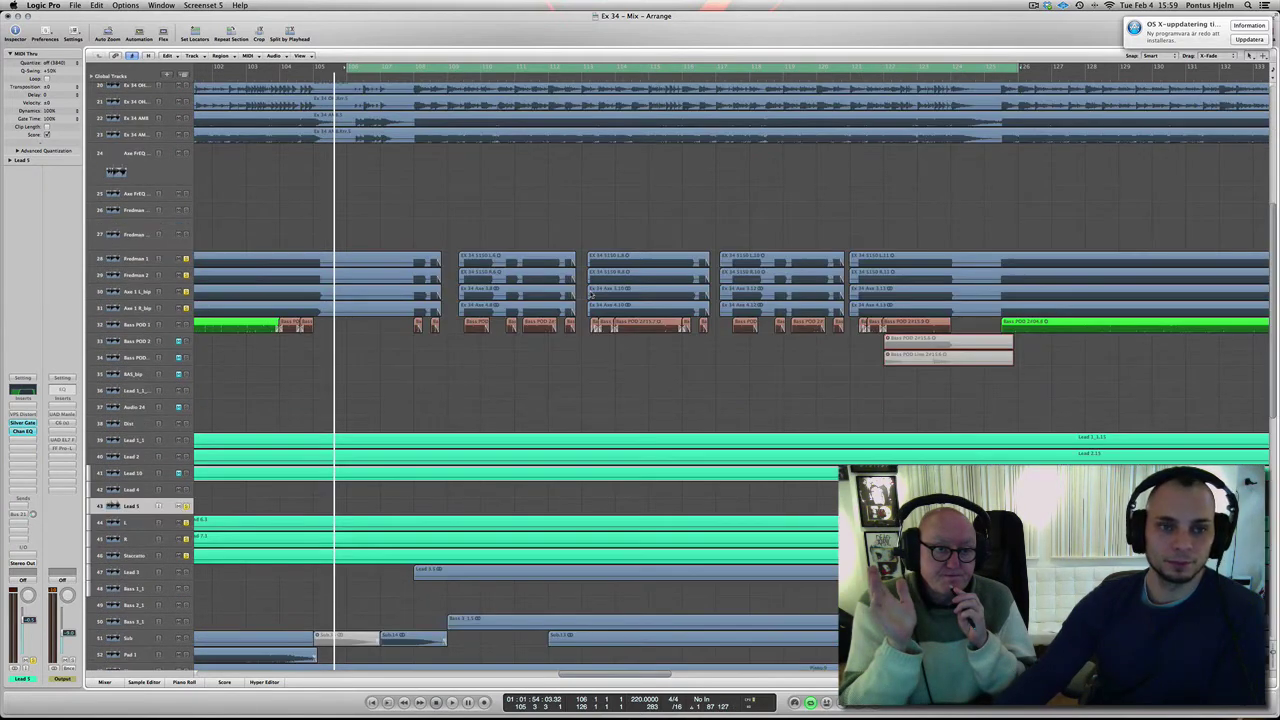
{"action": "key", "text": "space"}
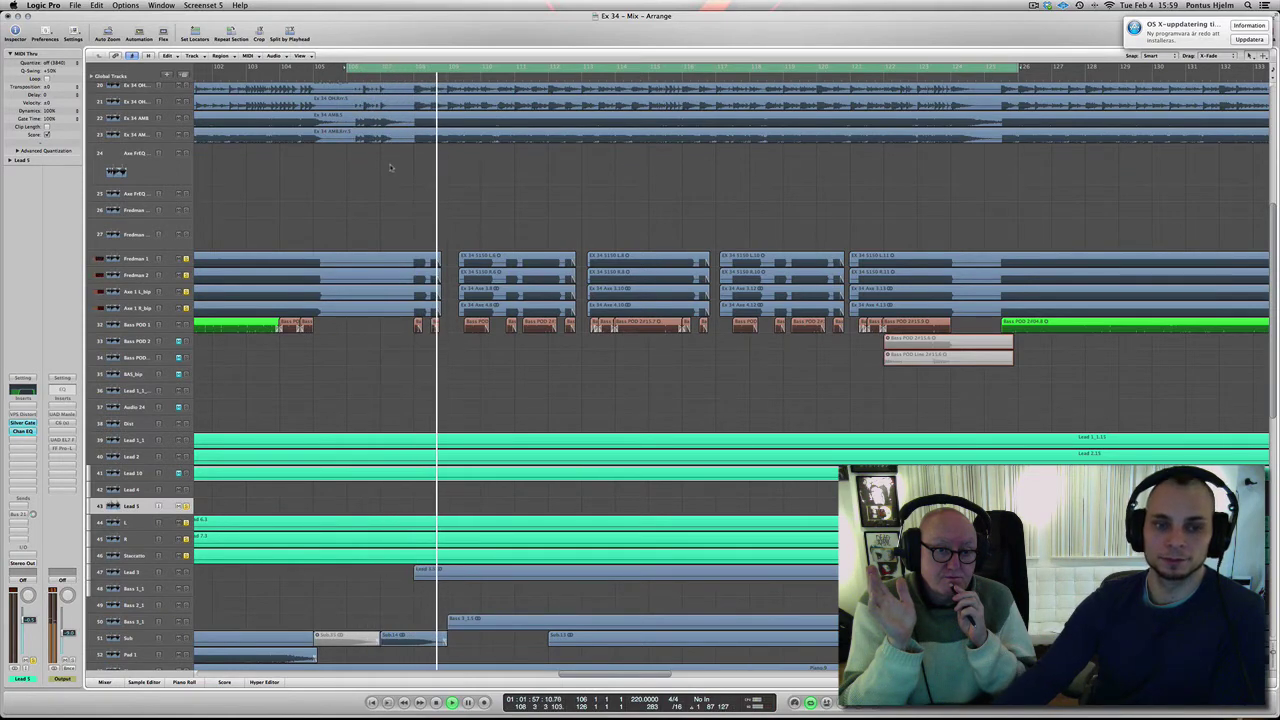
{"action": "scroll", "coordinate": [390, 167], "scroll_direction": "down", "scroll_amount": 8}
{"action": "scroll", "coordinate": [390, 168], "scroll_direction": "down", "scroll_amount": 2}
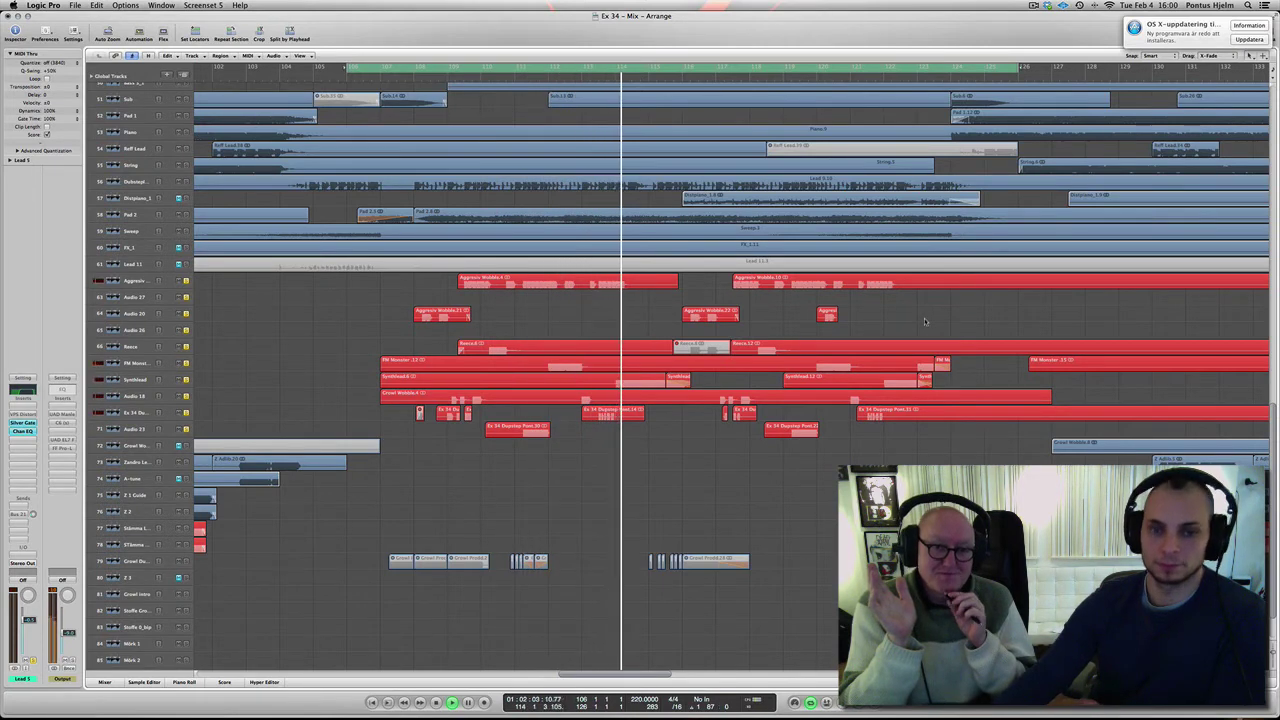
{"action": "scroll", "coordinate": [830, 319], "scroll_direction": "right", "scroll_amount": 4}
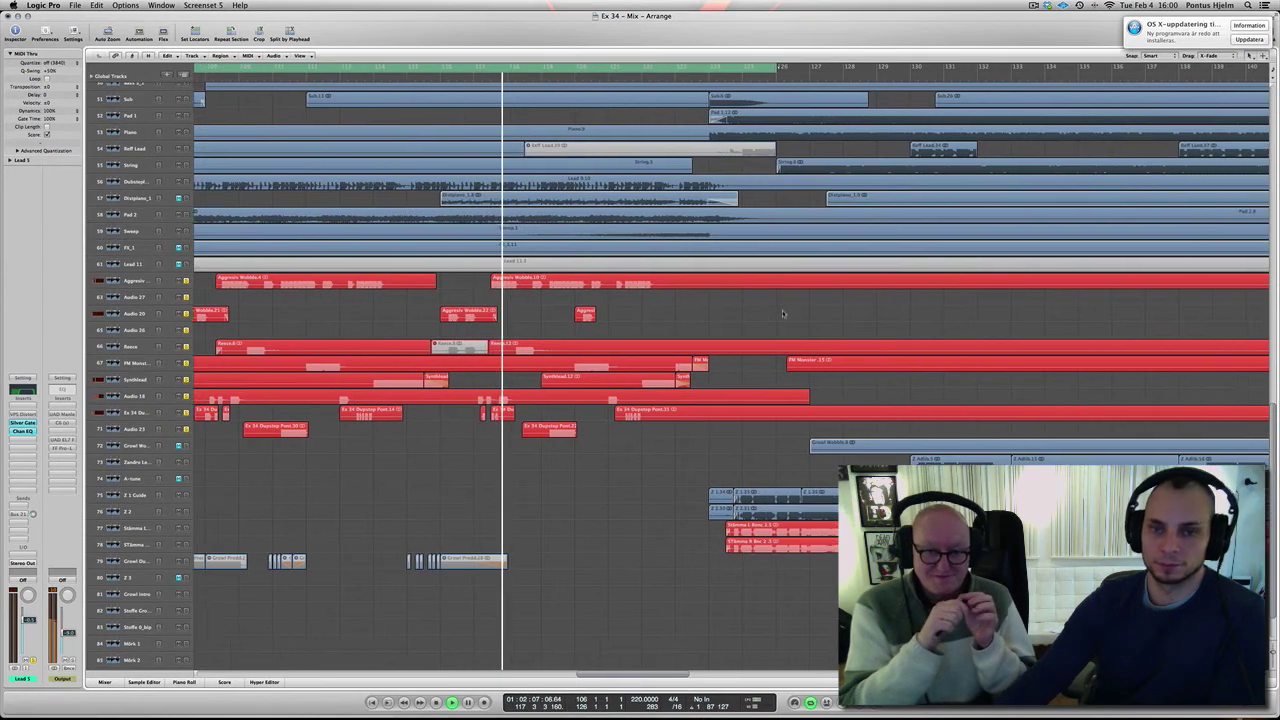
{"action": "scroll", "coordinate": [780, 315], "scroll_direction": "right", "scroll_amount": 2}
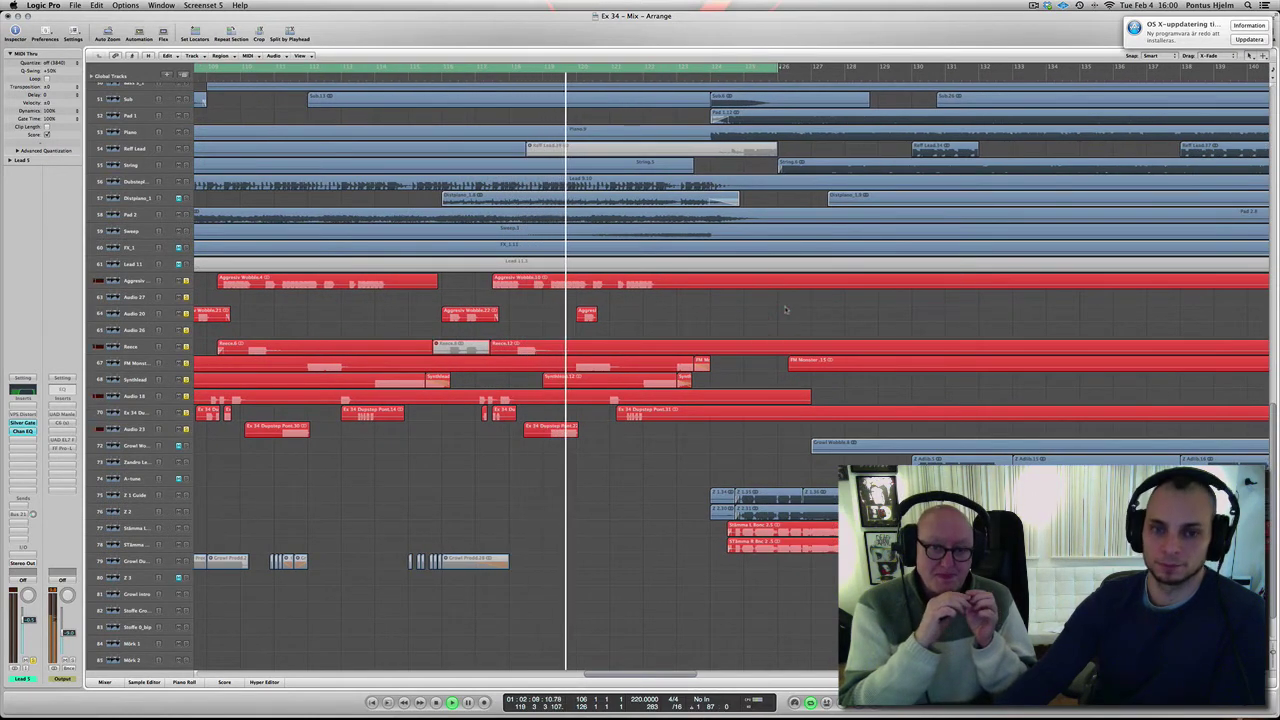
{"action": "left_click", "coordinate": [785, 310]}
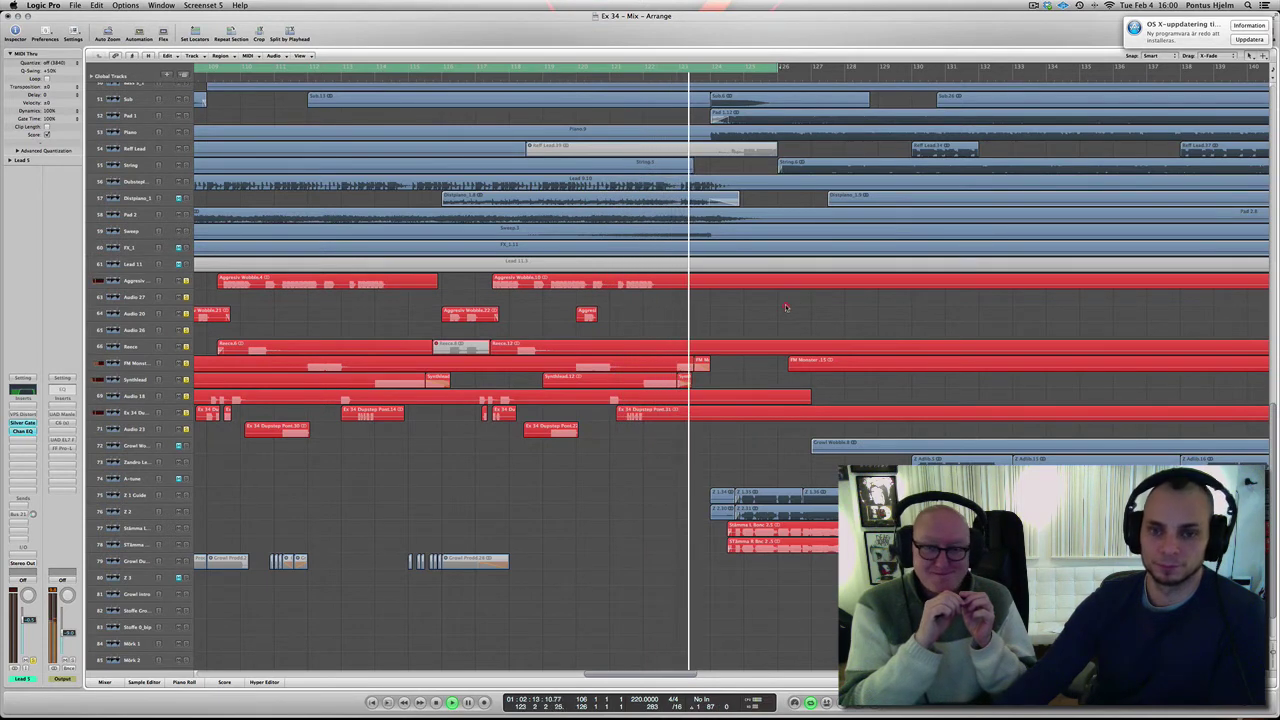
{"action": "left_click", "coordinate": [786, 307]}
{"action": "key", "text": "space"}
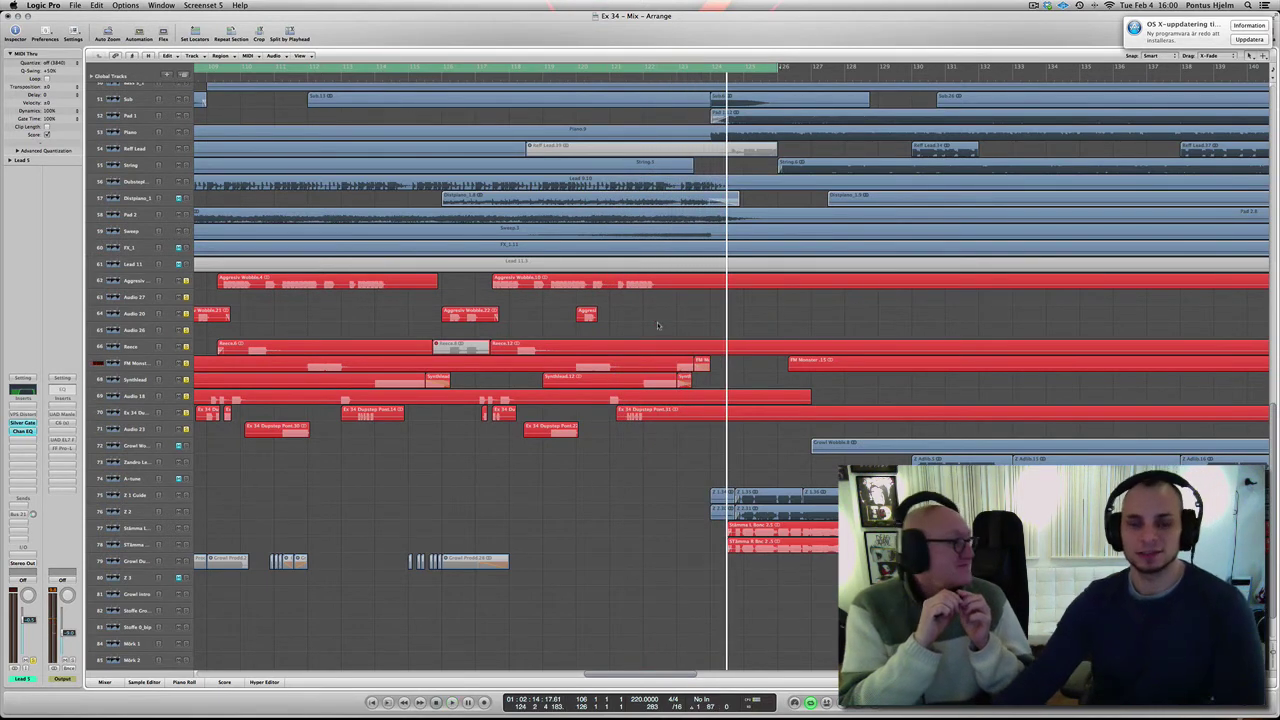
{"action": "left_click", "coordinate": [655, 321]}
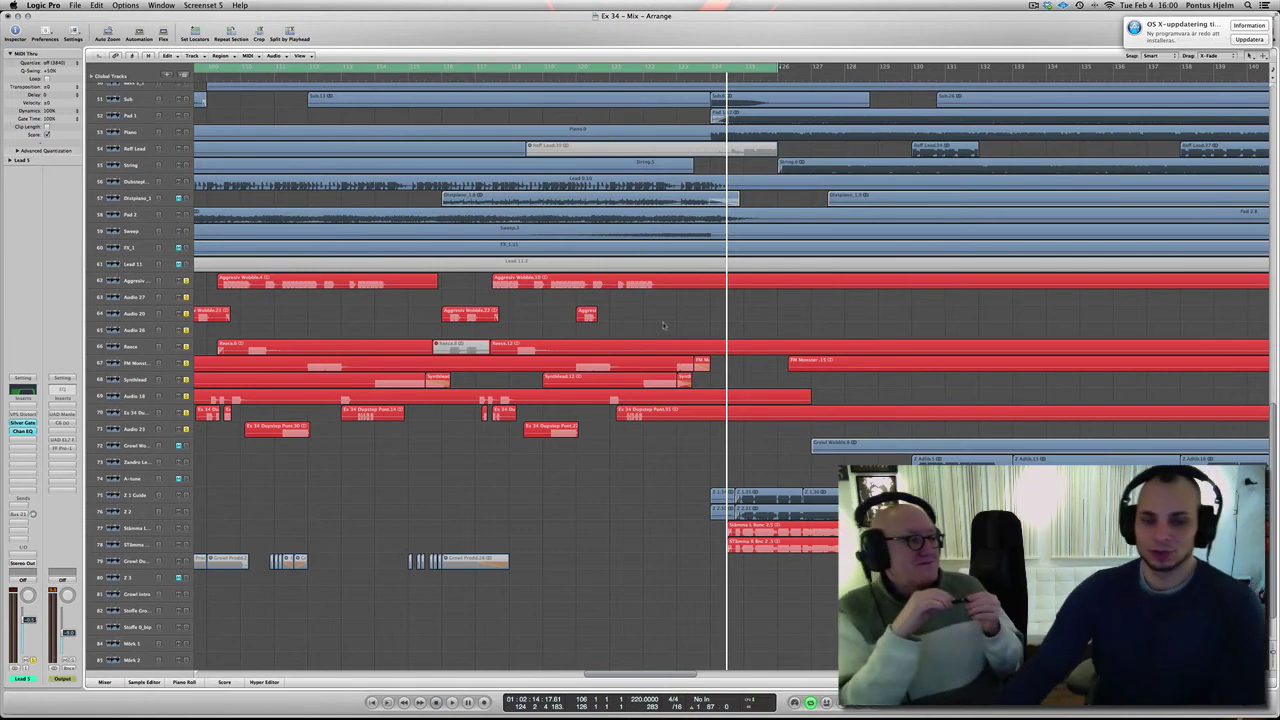
{"action": "left_click", "coordinate": [664, 320]}
{"action": "scroll", "coordinate": [668, 319], "scroll_direction": "left", "scroll_amount": 2}
{"action": "scroll", "coordinate": [668, 319], "scroll_direction": "up", "scroll_amount": 1}
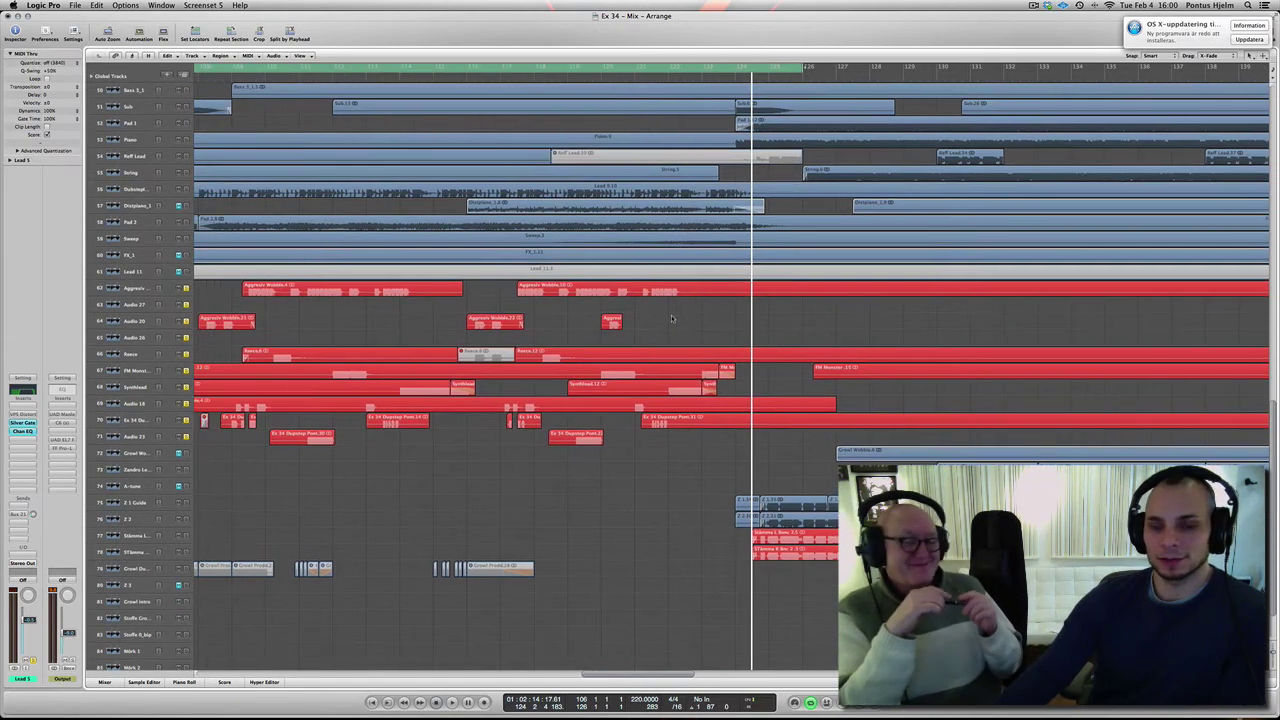
{"action": "scroll", "coordinate": [672, 318], "scroll_direction": "left", "scroll_amount": 1}
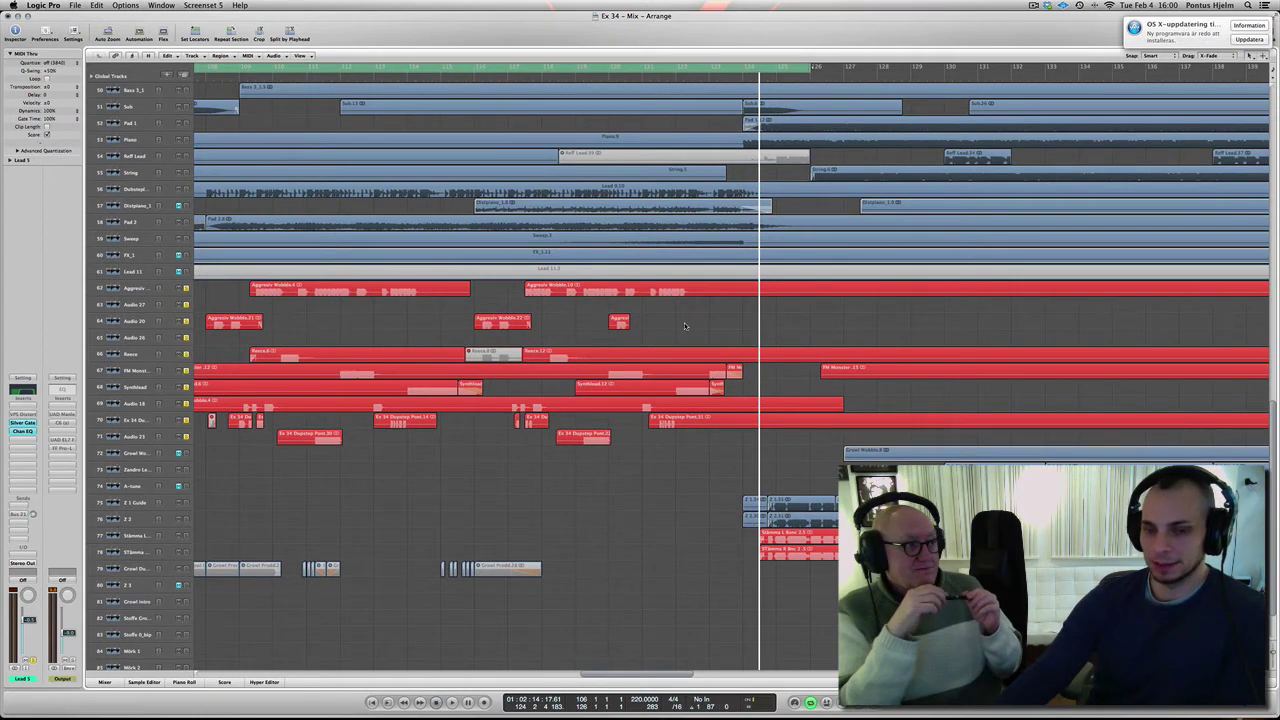
{"action": "left_click", "coordinate": [688, 324]}
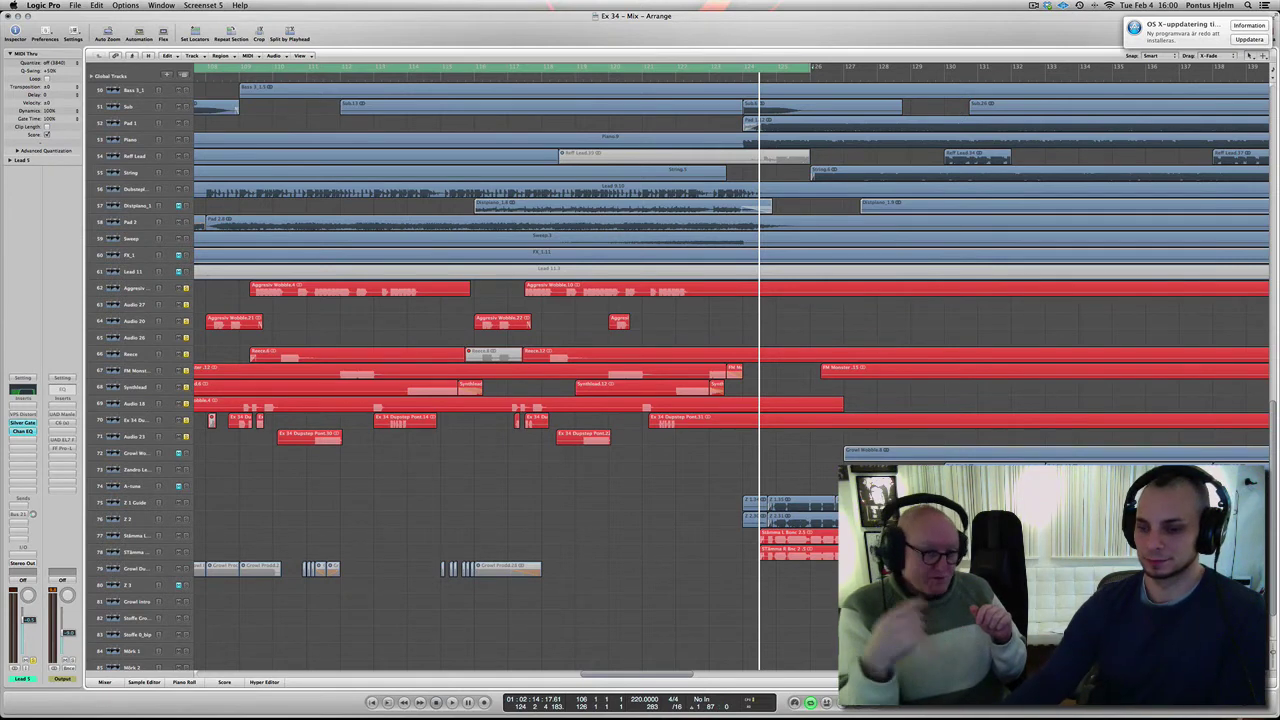
Place the playhead at bar 111 and set the cycle range from bar 107 to bar 125 over the wobble and growl regions
{"action": "key", "text": "ctrl+Left"}
{"action": "key", "text": "ctrl+Left"}
{"action": "key", "text": "ctrl+Left"}
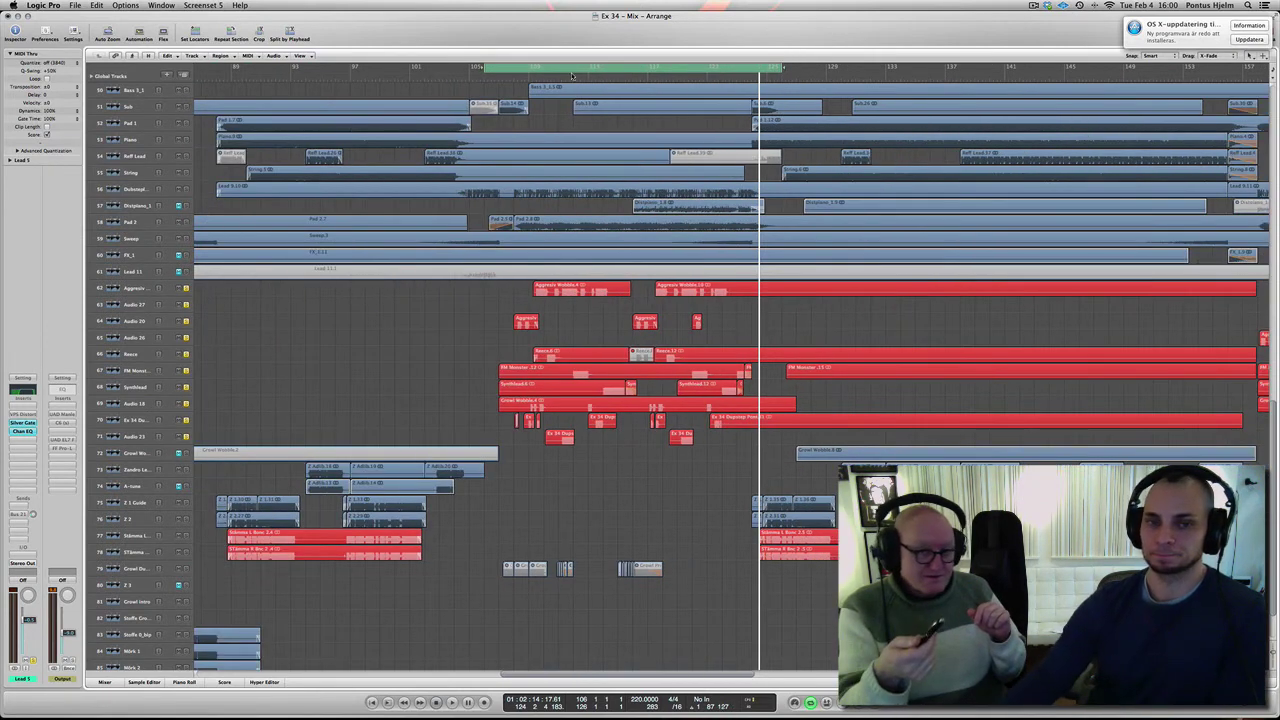
{"action": "left_click", "coordinate": [560, 77]}
{"action": "key", "text": "ctrl+Right"}
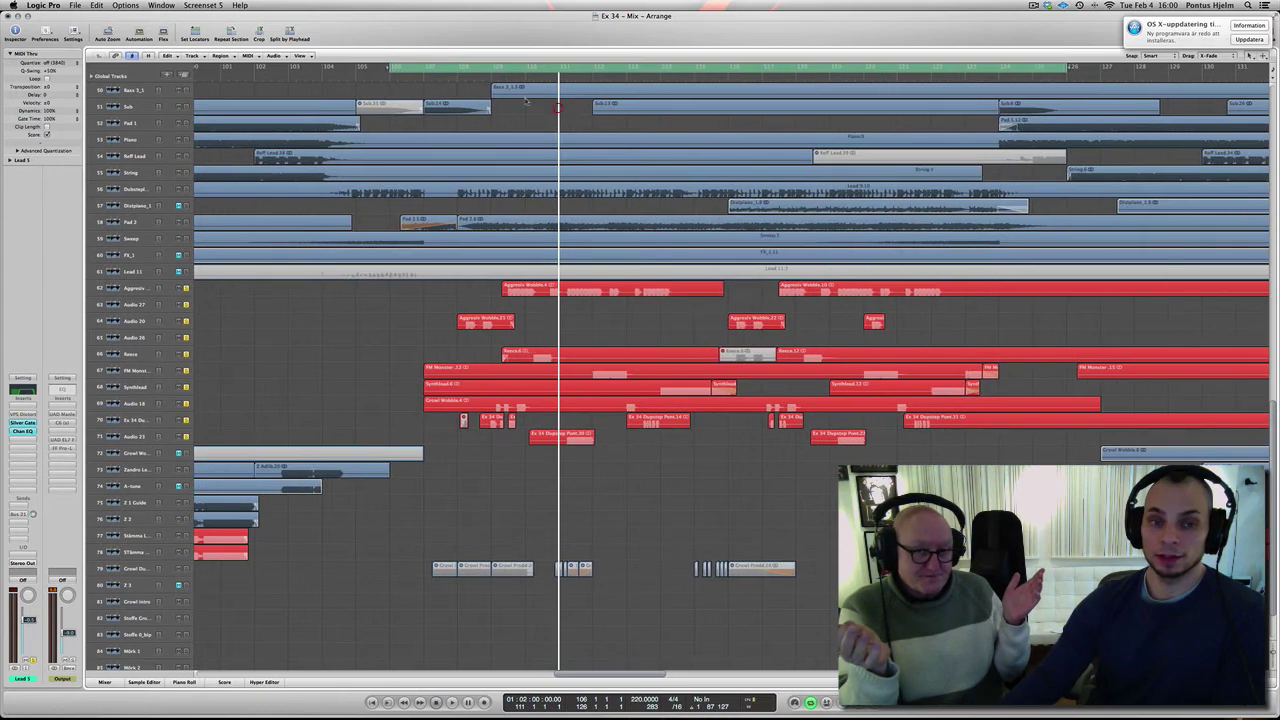
{"action": "left_click_drag", "start_coordinate": [423, 64], "coordinate": [866, 66]}
{"action": "left_click_drag", "start_coordinate": [883, 130], "coordinate": [1032, 135]}
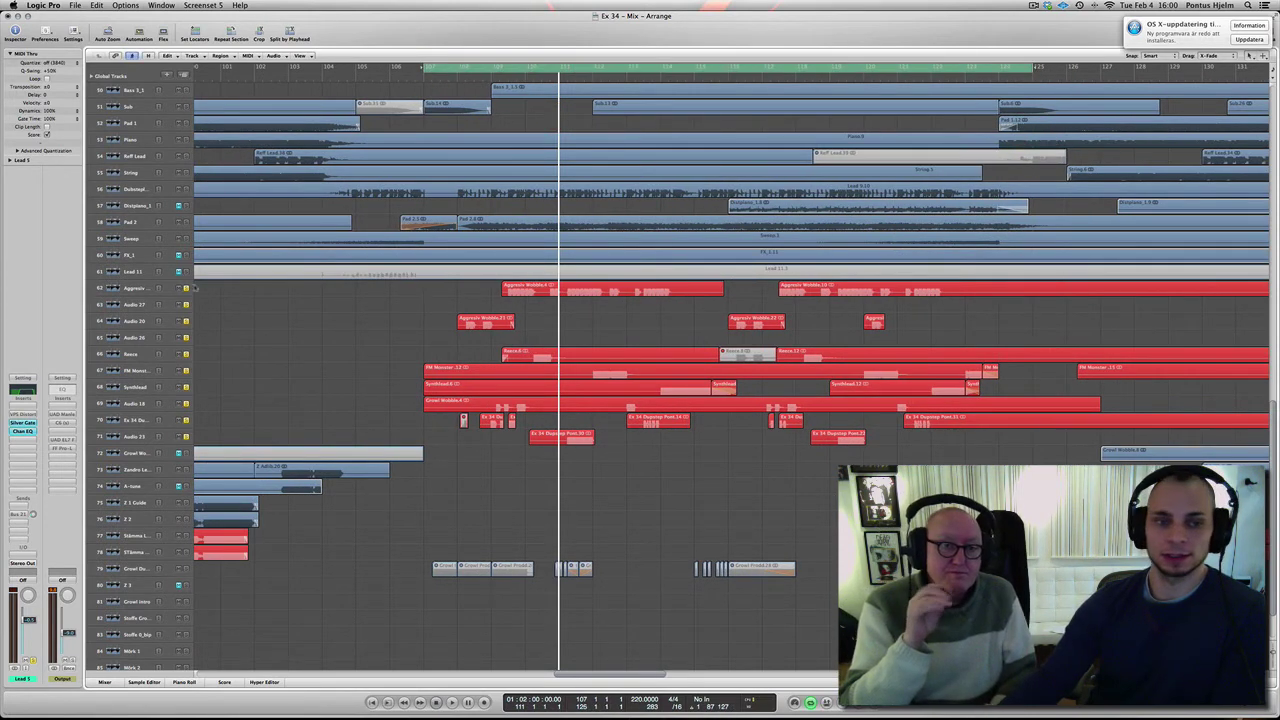
Select the Aggresiv Wobble track and show its channel strip in the mixer beside the other purple wobble channels
{"action": "left_click", "coordinate": [129, 287]}
{"action": "left_click", "coordinate": [104, 682]}
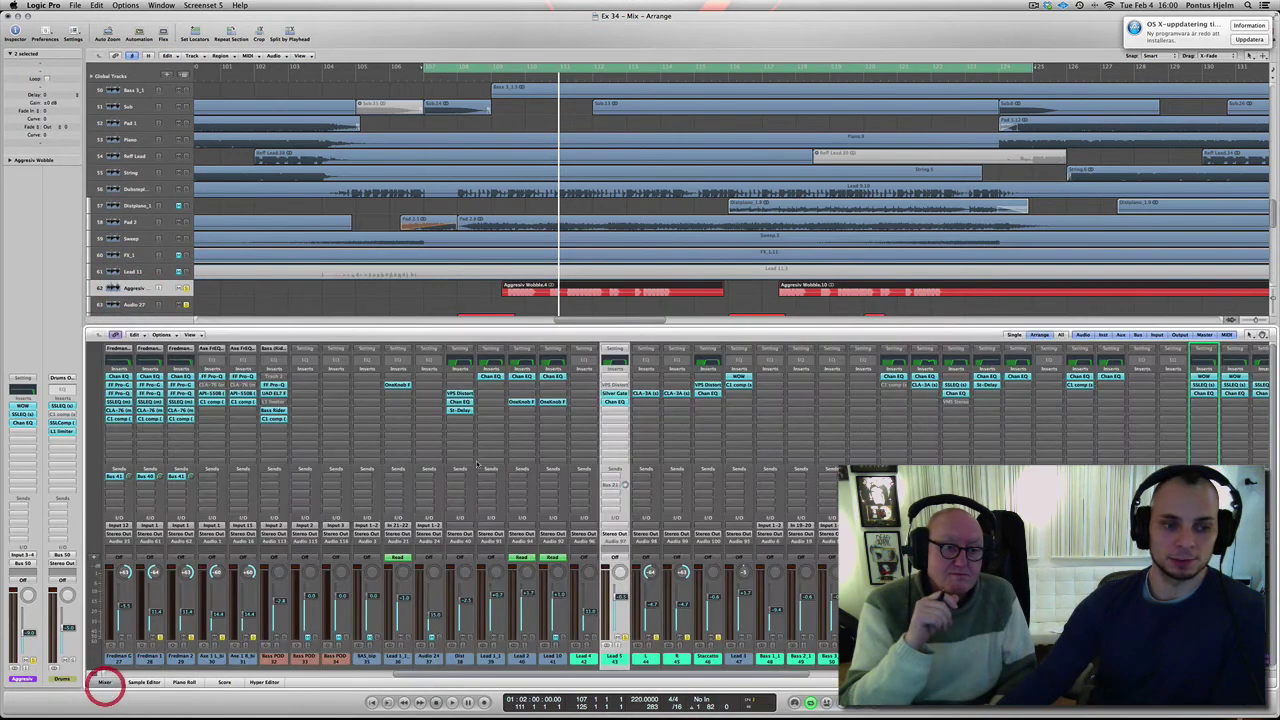
{"action": "scroll", "coordinate": [788, 596], "scroll_direction": "right", "scroll_amount": 10}
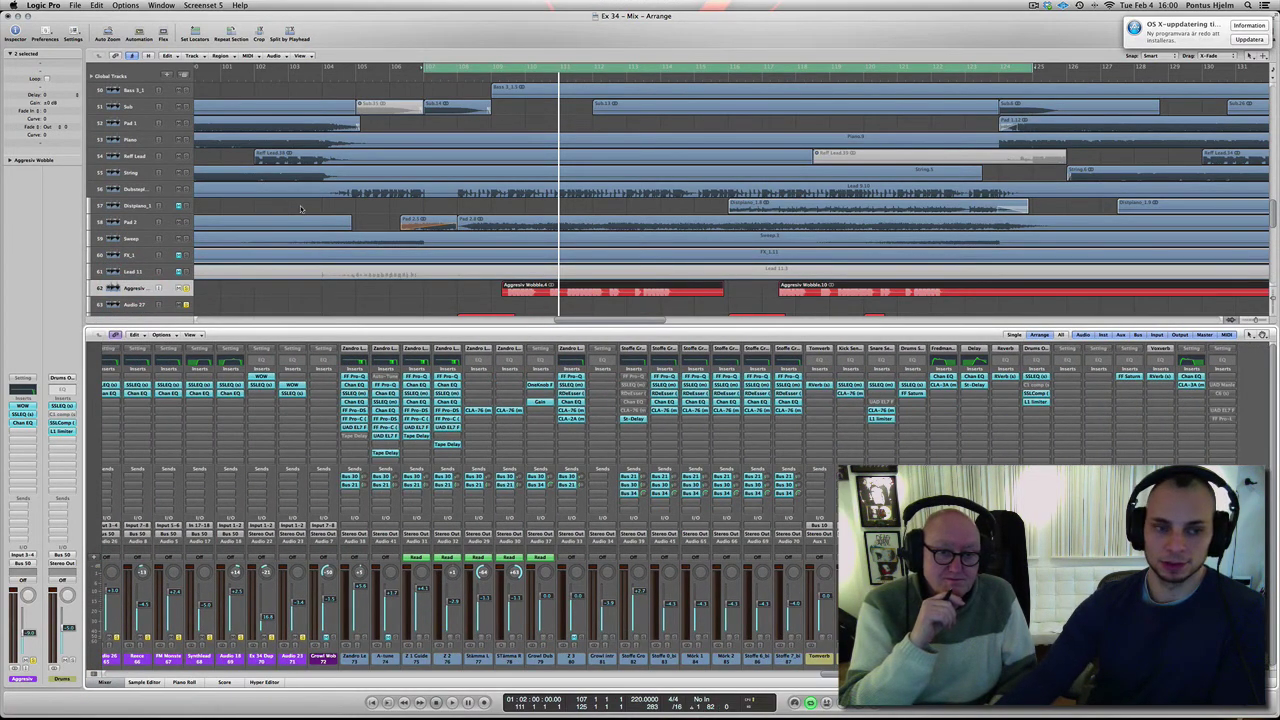
{"action": "scroll", "coordinate": [300, 208], "scroll_direction": "down", "scroll_amount": 1}
{"action": "left_click", "coordinate": [133, 280]}
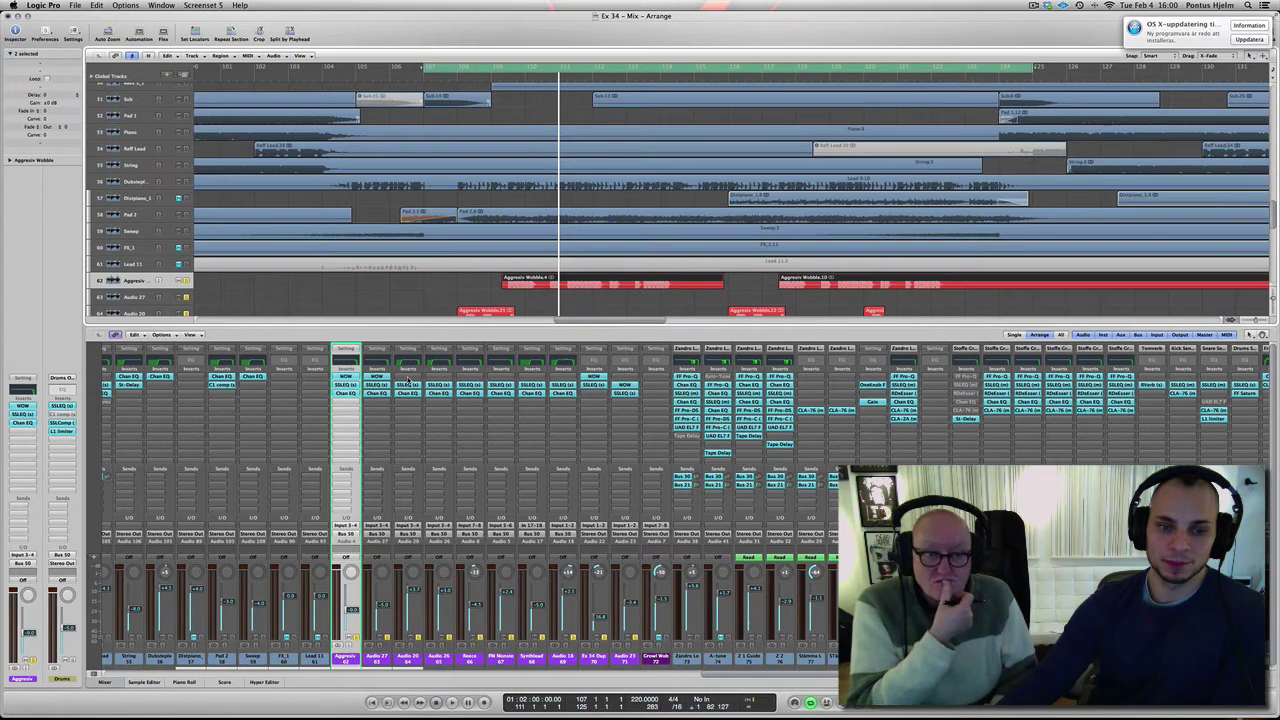
Open the Channel EQ on the Audio 20 channel and place its window clear of the wobble channel strips to inspect the curve
{"action": "left_click", "coordinate": [408, 393]}
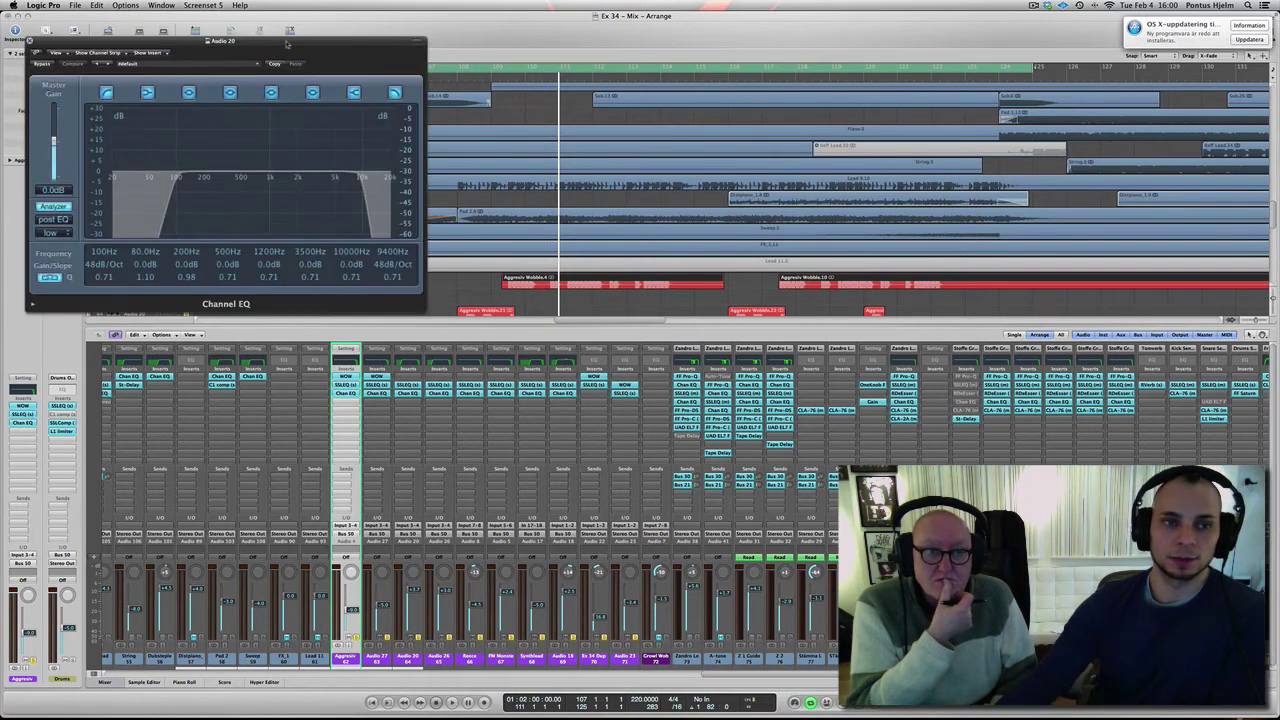
{"action": "left_click_drag", "start_coordinate": [286, 44], "coordinate": [836, 61]}
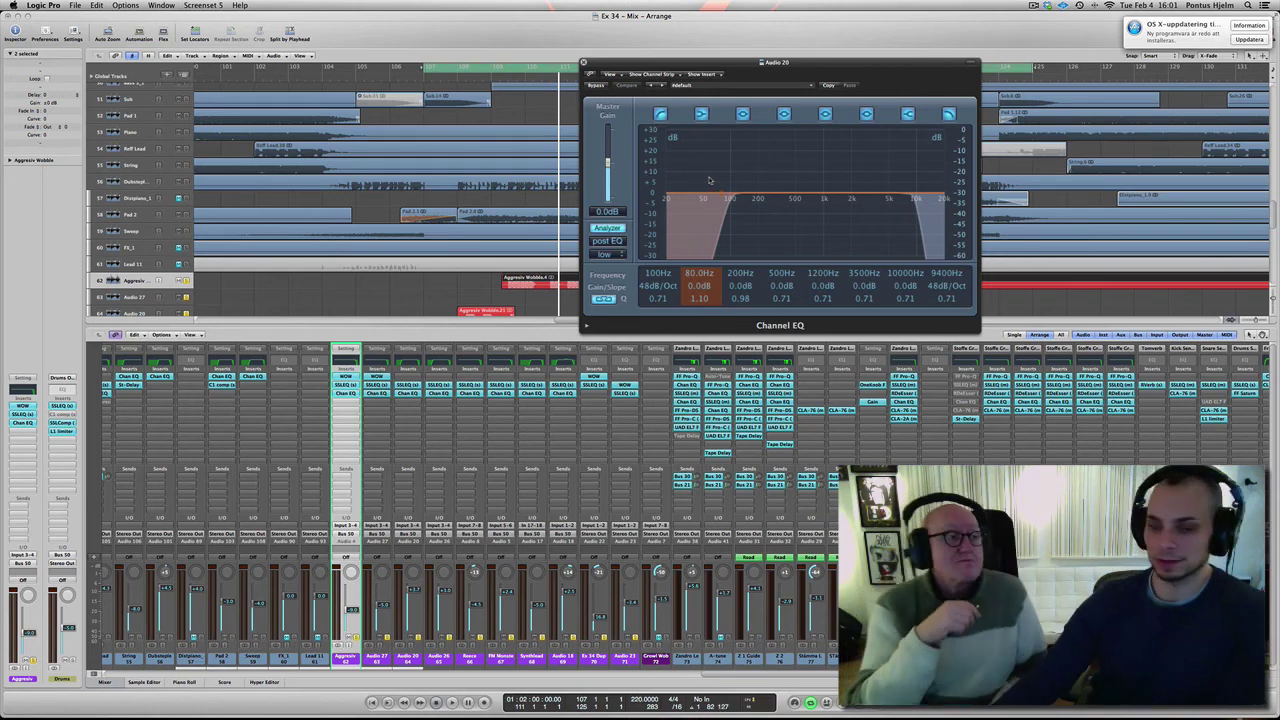
{"action": "left_click_drag", "start_coordinate": [733, 63], "coordinate": [964, 352]}
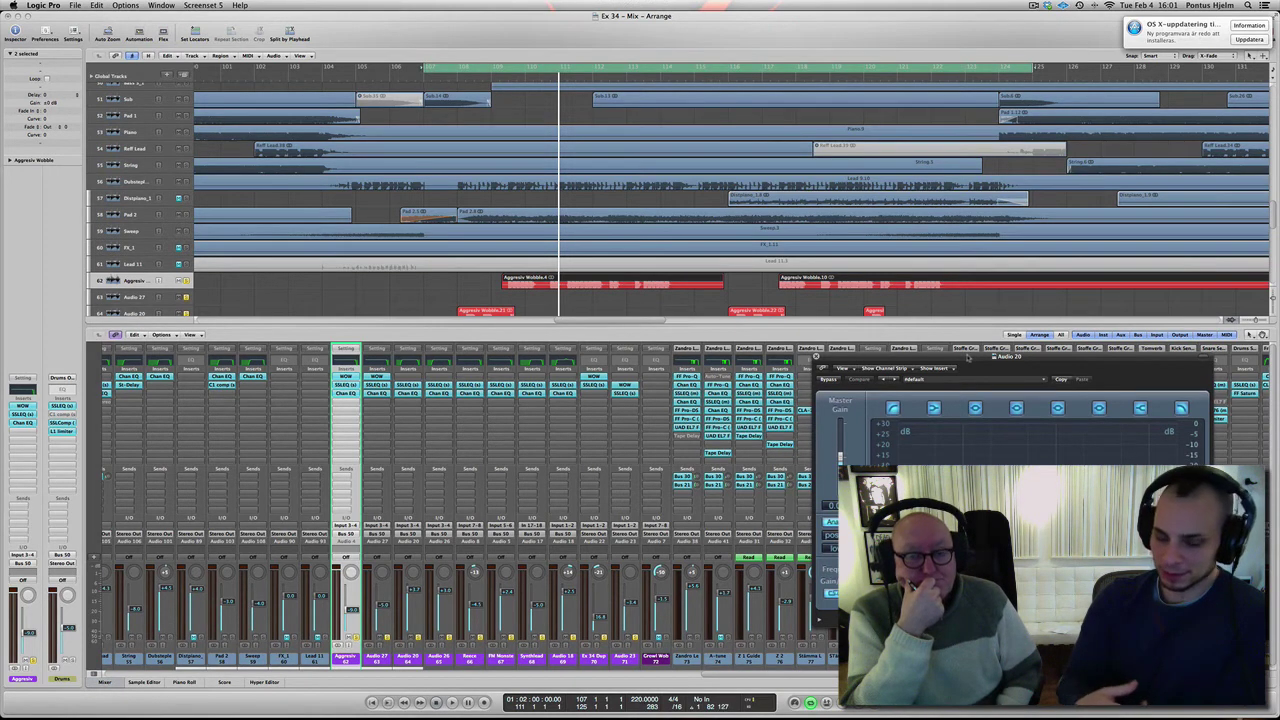
{"action": "left_click_drag", "start_coordinate": [968, 357], "coordinate": [936, 258]}
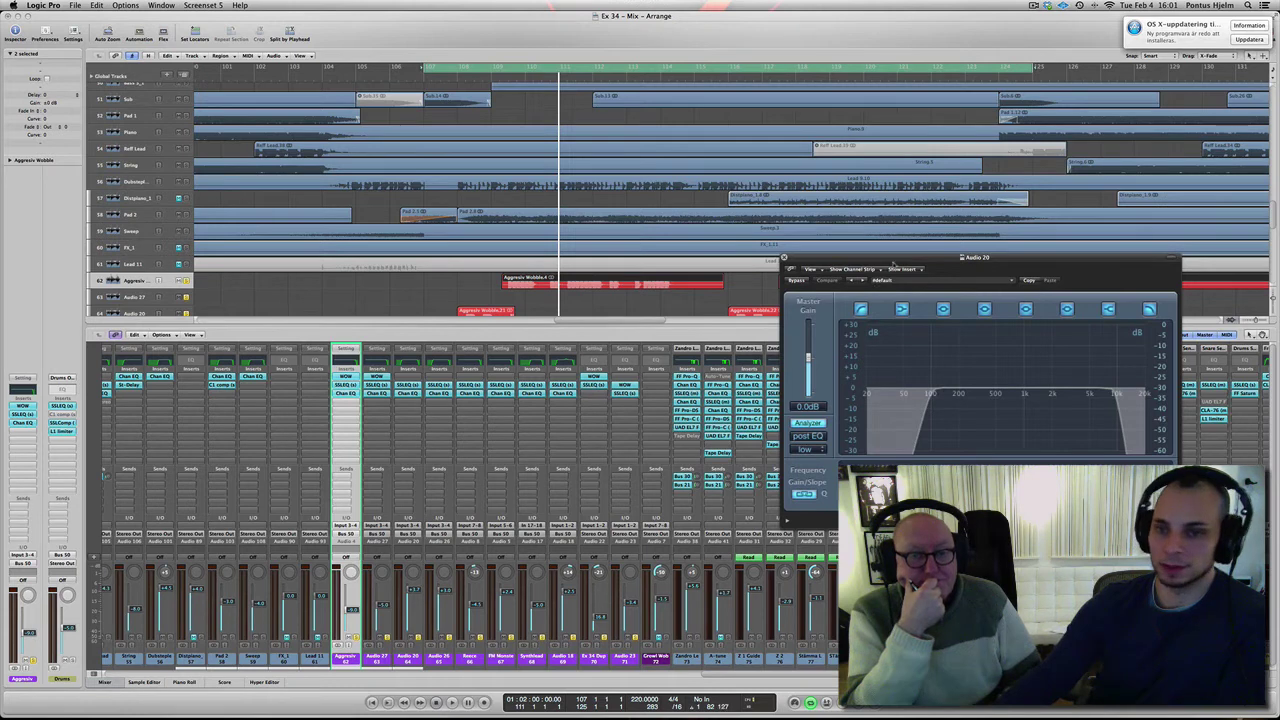
{"action": "left_click_drag", "start_coordinate": [829, 257], "coordinate": [749, 140]}
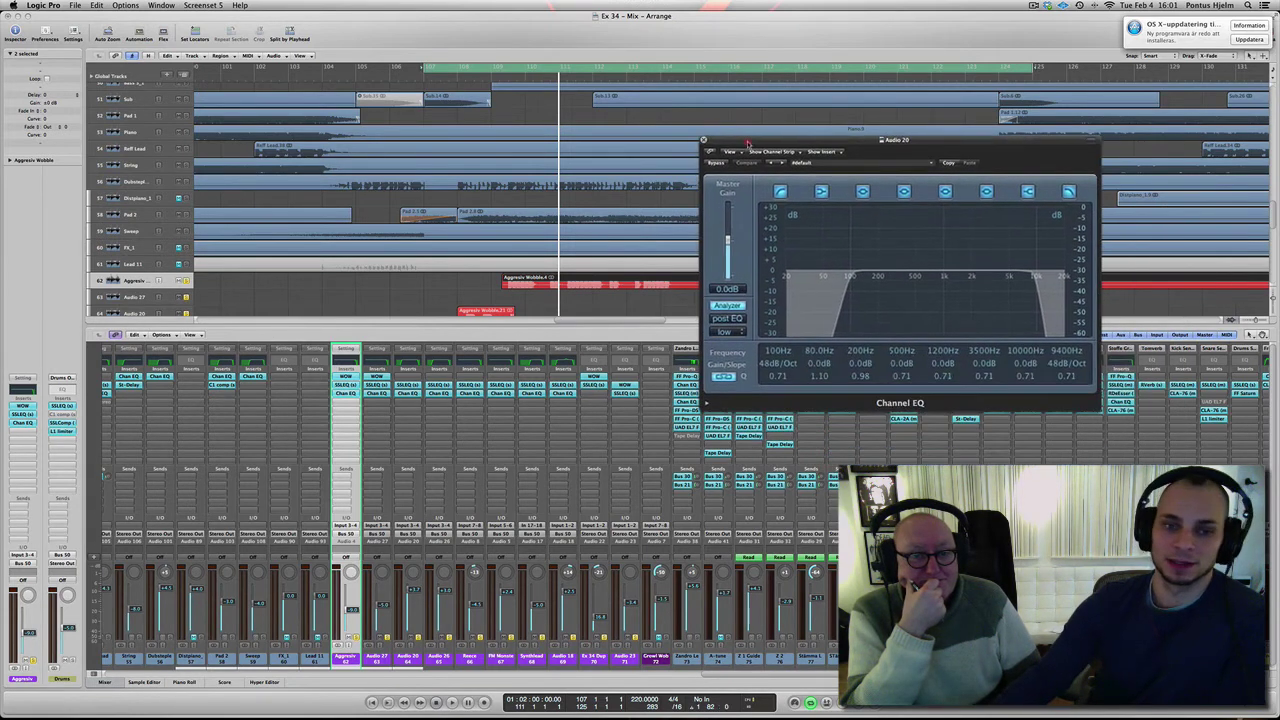
Open the SSLEQ plug-in interface on the Reece channel to inspect its settings, and close both of its windows
{"action": "left_click", "coordinate": [466, 388]}
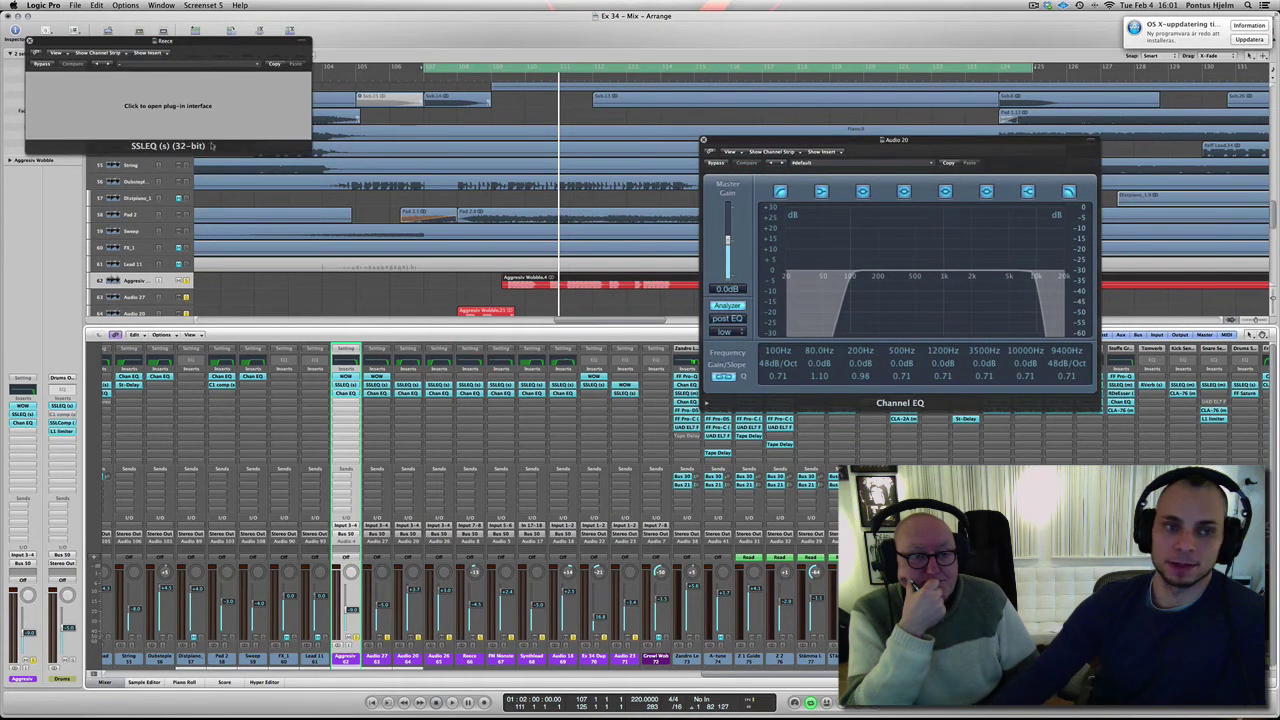
{"action": "left_click_drag", "start_coordinate": [249, 84], "coordinate": [385, 62]}
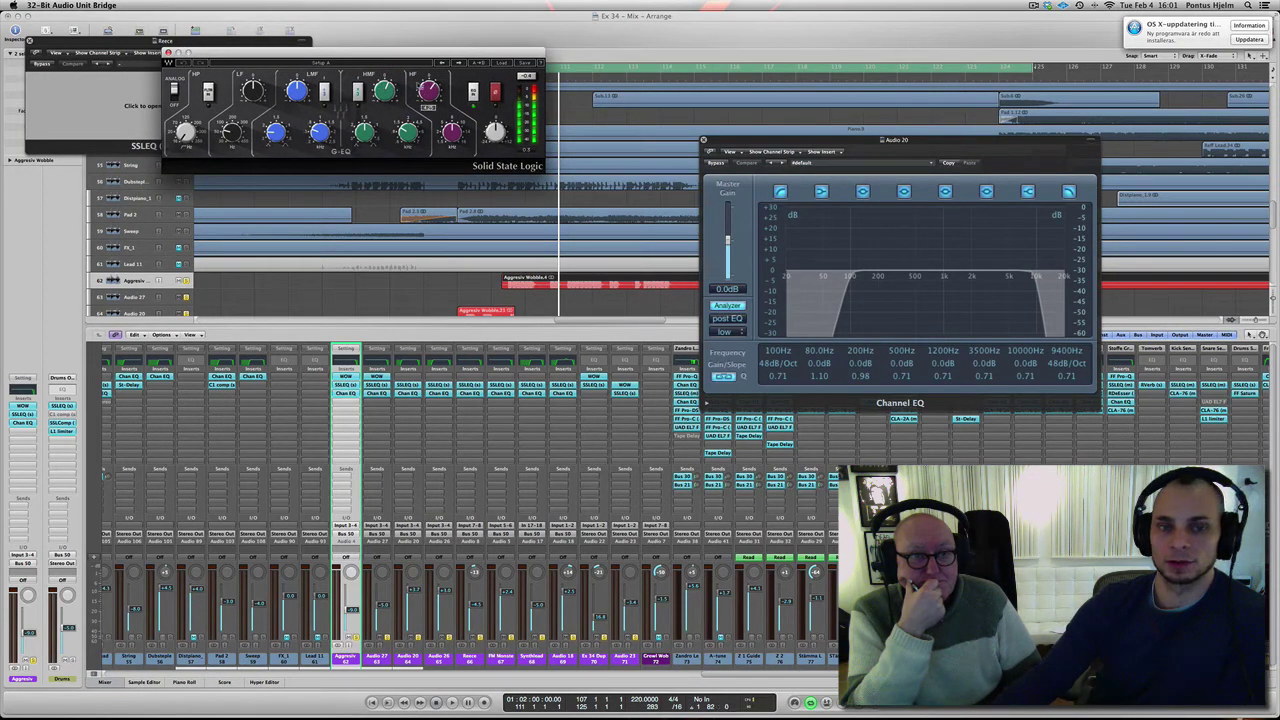
{"action": "left_click", "coordinate": [168, 53]}
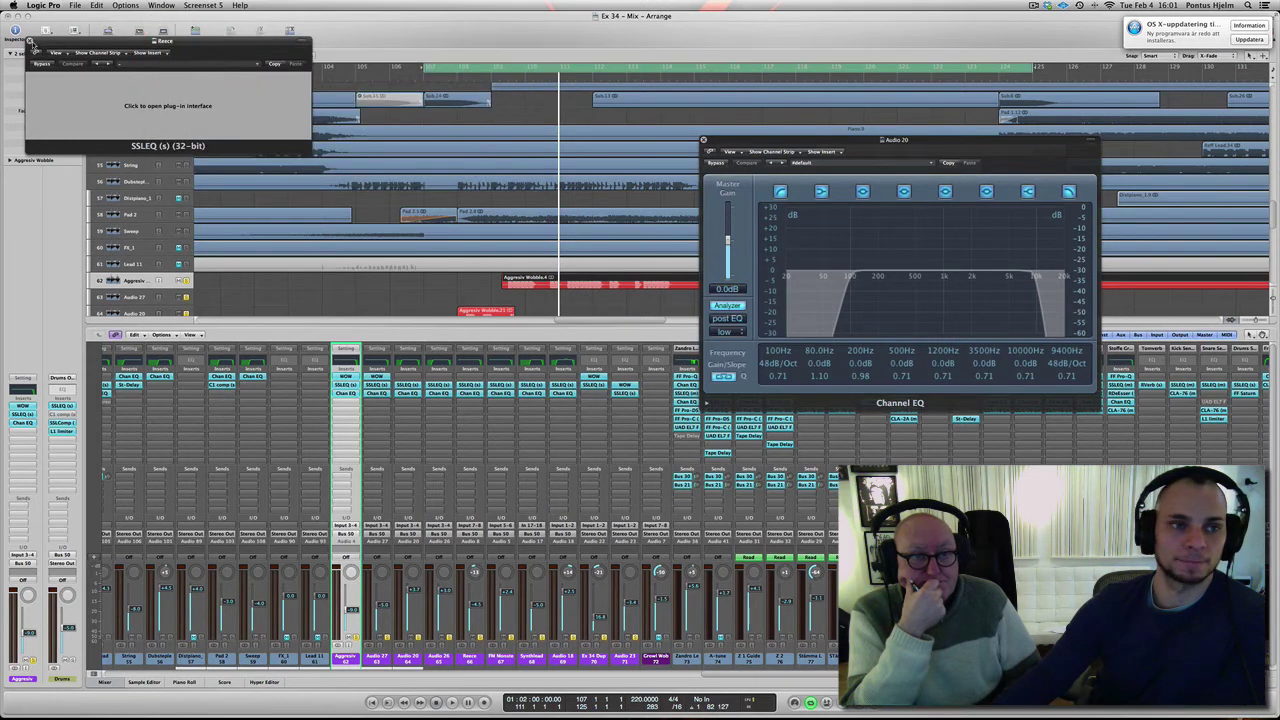
{"action": "left_click", "coordinate": [30, 42]}
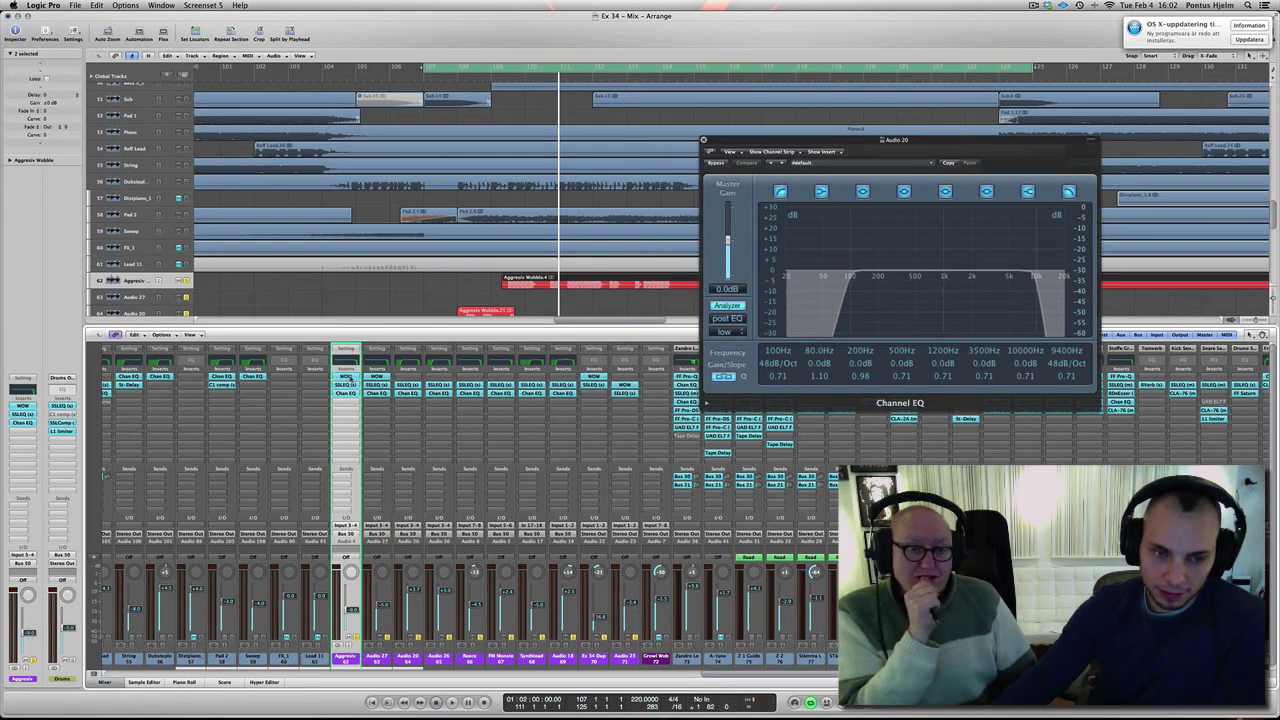
Open the WOW filter plug-in on the Aggresiv Wobble channel, move its window clear to examine the Pumping Compressor preset's settings, and close it
{"action": "left_click", "coordinate": [345, 376]}
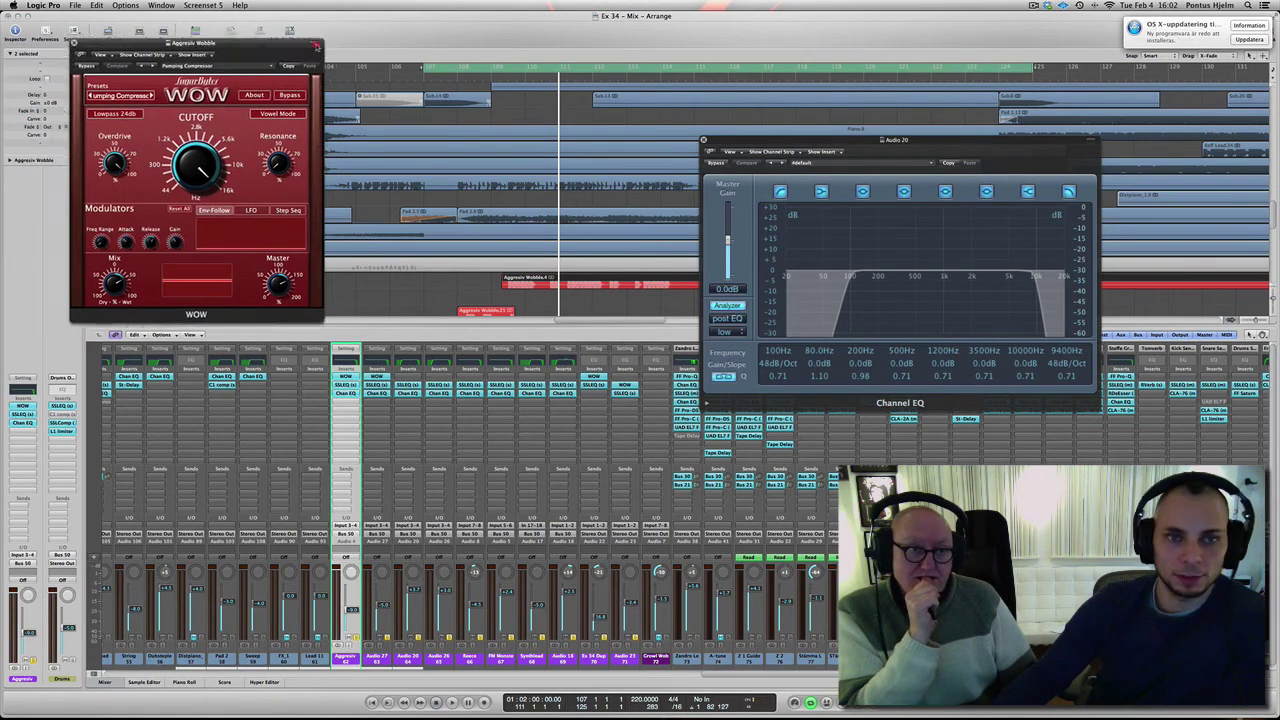
{"action": "left_click_drag", "start_coordinate": [219, 39], "coordinate": [611, 57]}
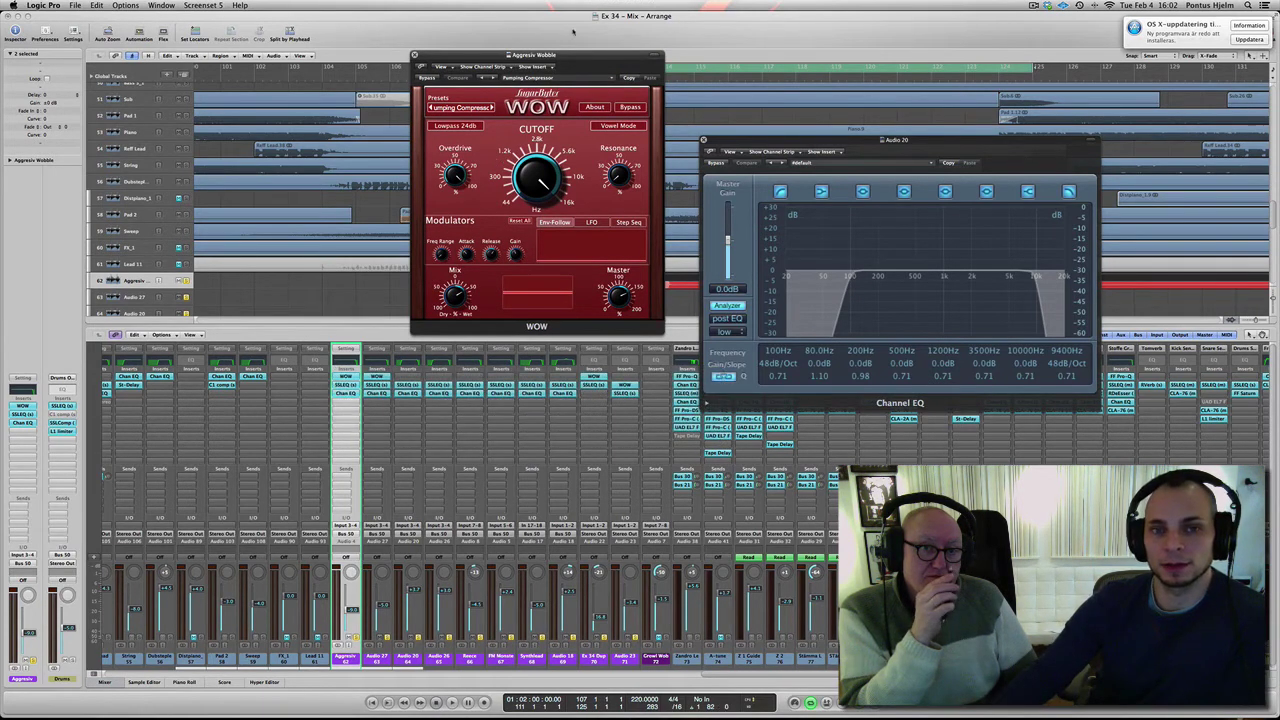
{"action": "left_click_drag", "start_coordinate": [575, 57], "coordinate": [576, 37]}
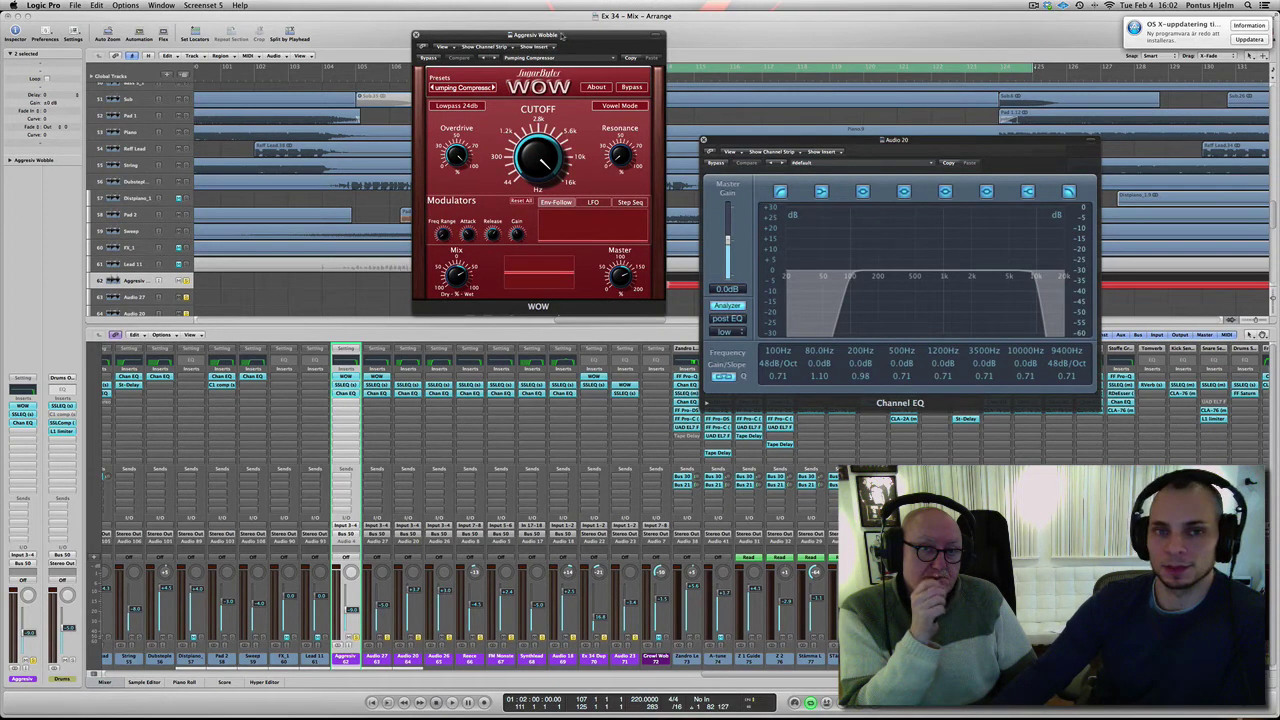
{"action": "left_click_drag", "start_coordinate": [562, 35], "coordinate": [559, 29]}
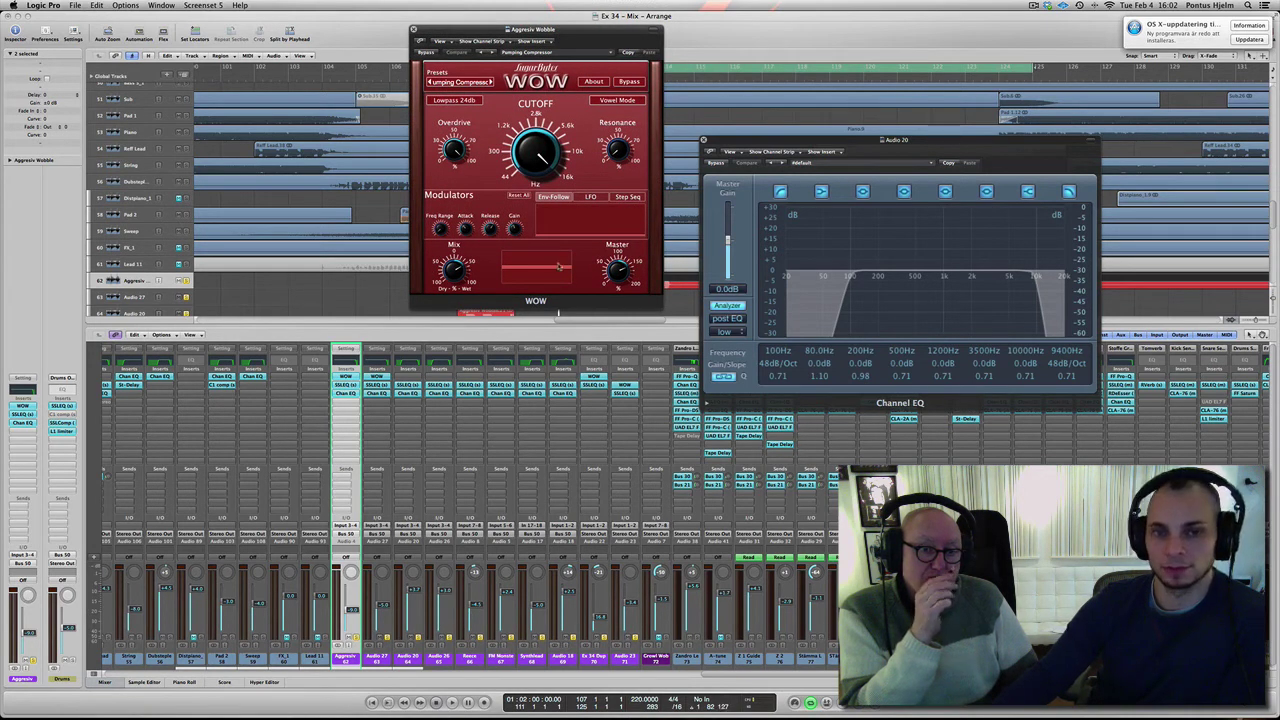
{"action": "left_click_drag", "start_coordinate": [463, 34], "coordinate": [440, 54]}
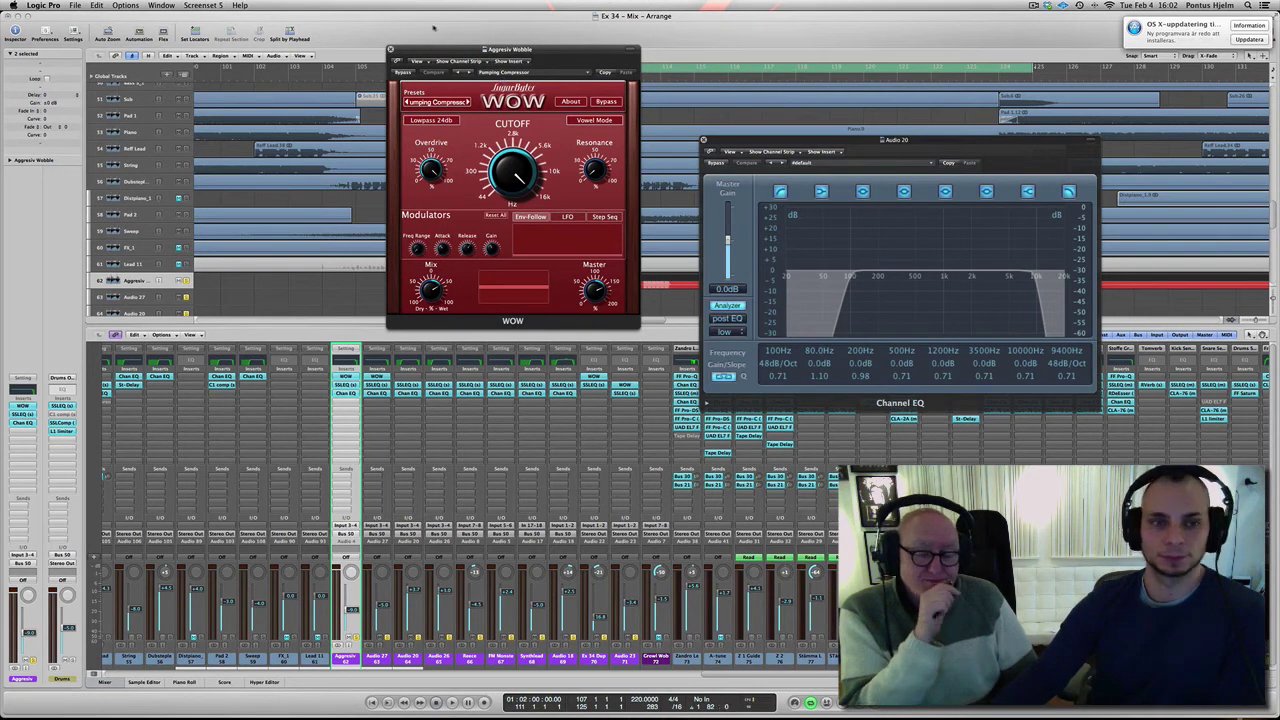
{"action": "left_click", "coordinate": [391, 49]}
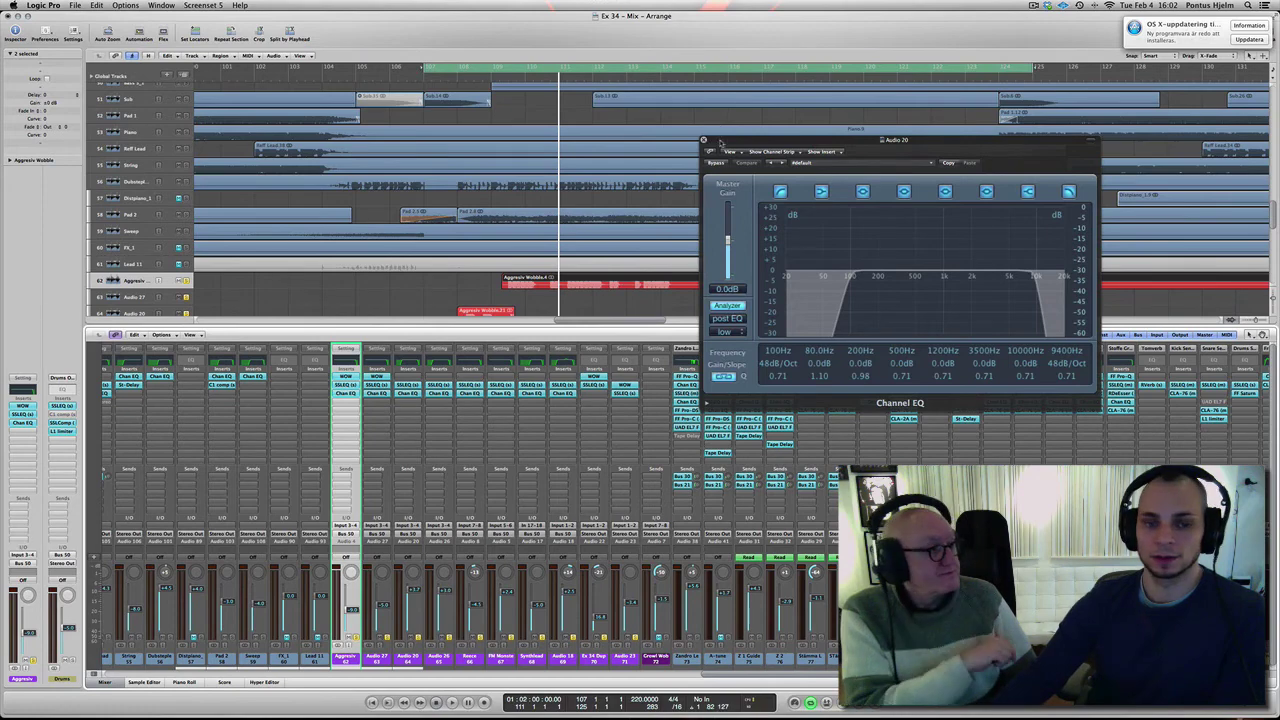
{"action": "left_click_drag", "start_coordinate": [724, 140], "coordinate": [720, 148]}
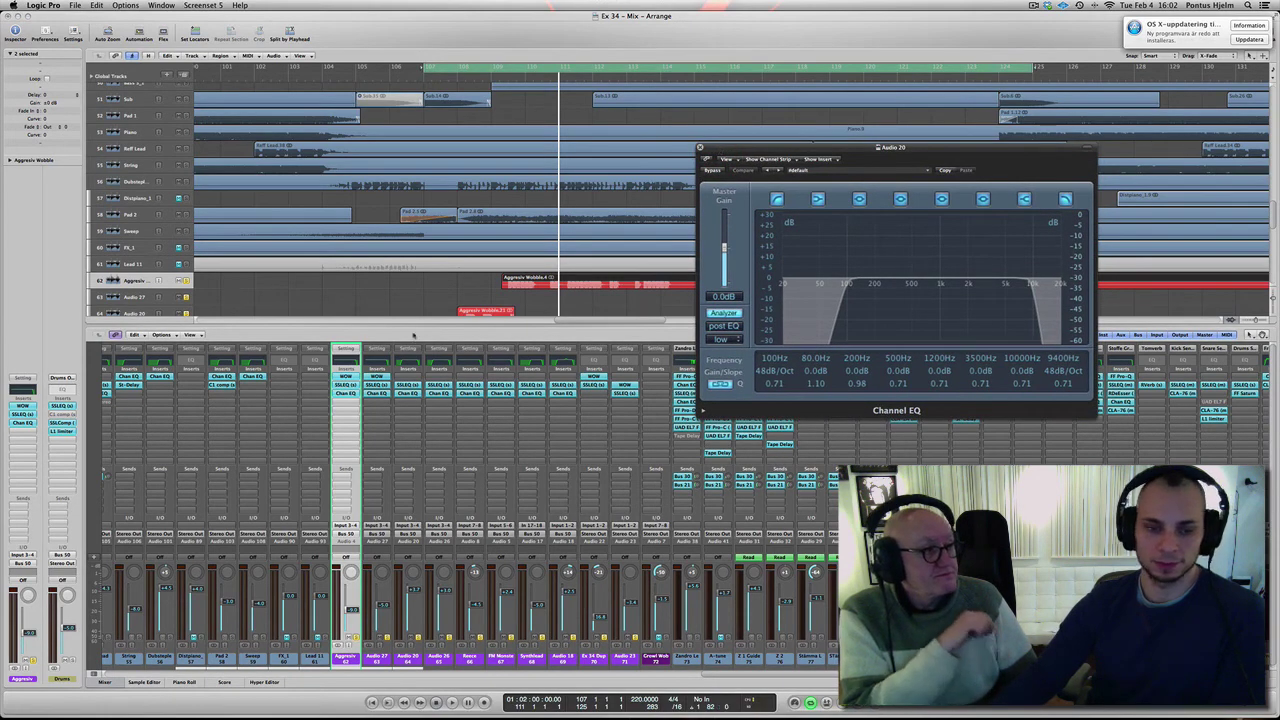